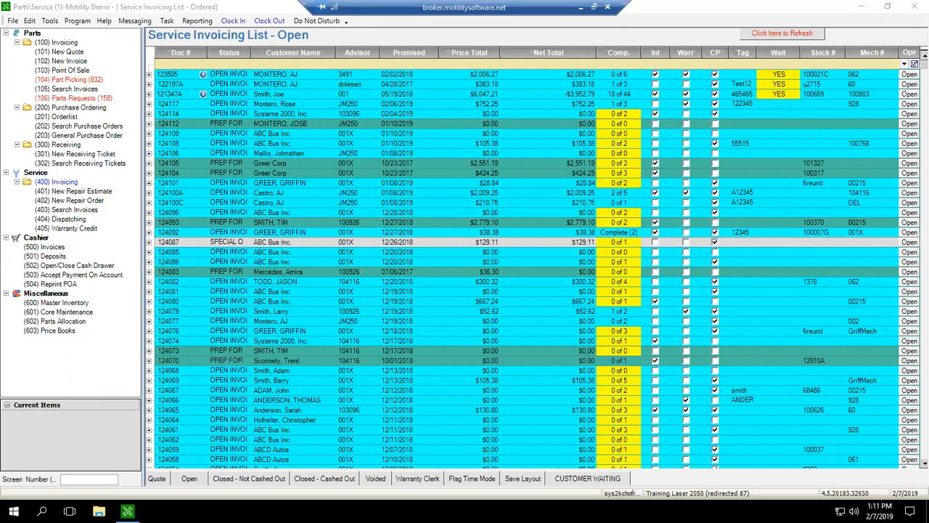
# Open a new general purchase order, search entities by company name for "ntp", and set NTP as the vendor.
pyautogui.click(60, 368)
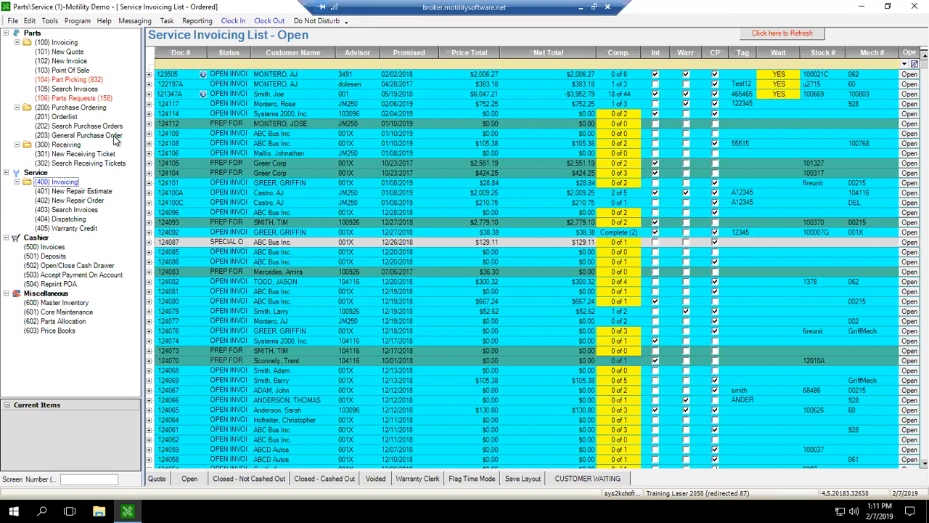
pyautogui.click(57, 210)
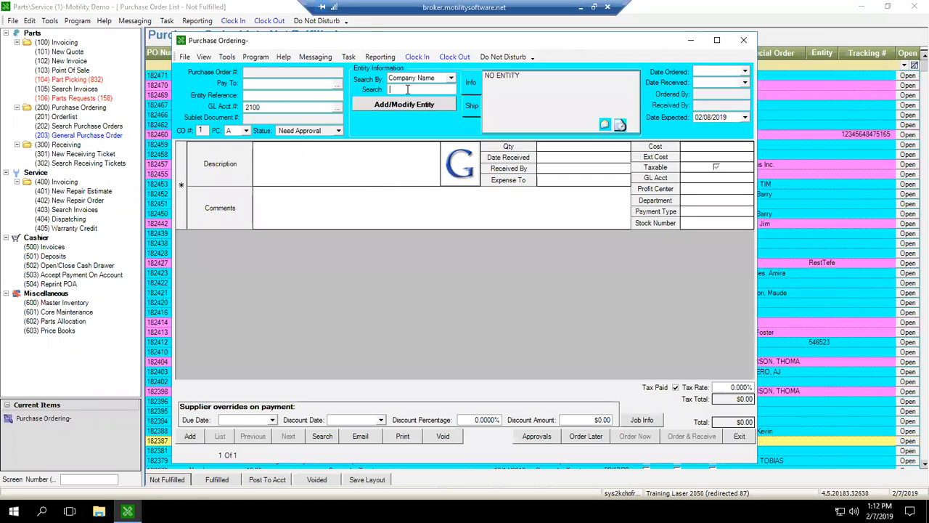
pyautogui.write('ntp')
pyautogui.press('Return')
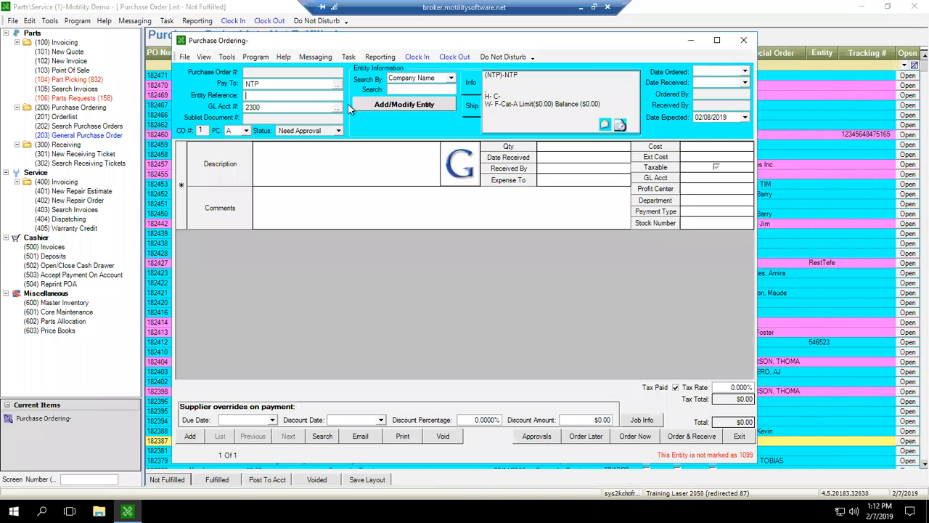
pyautogui.click(304, 169)
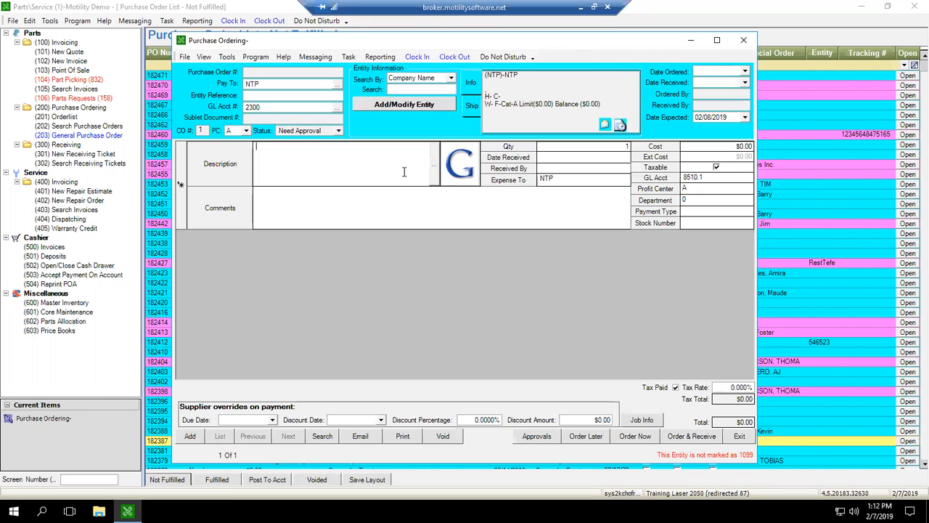
pyautogui.press('Return')
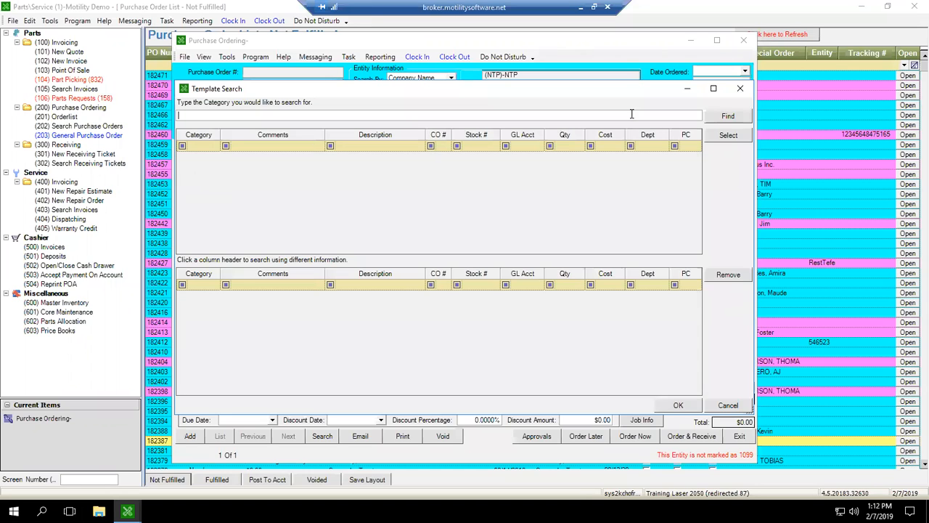
pyautogui.click(737, 118)
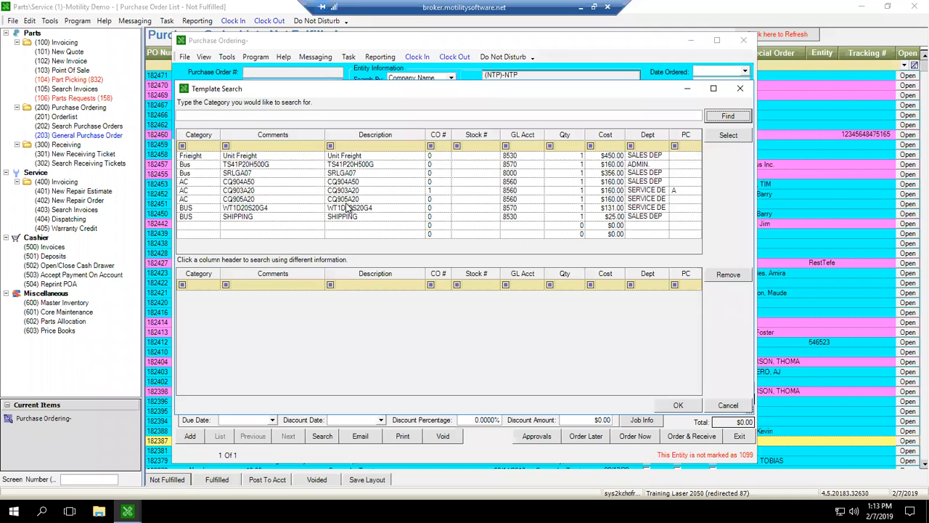
pyautogui.click(740, 87)
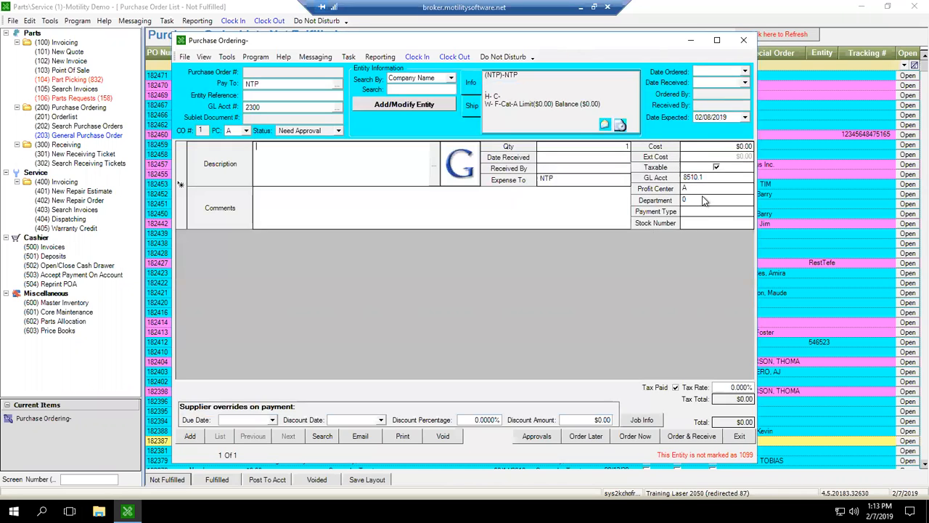
# Open the template search for the line item and add the AC template CQ903A20 to the selected templates.
pyautogui.click(434, 166)
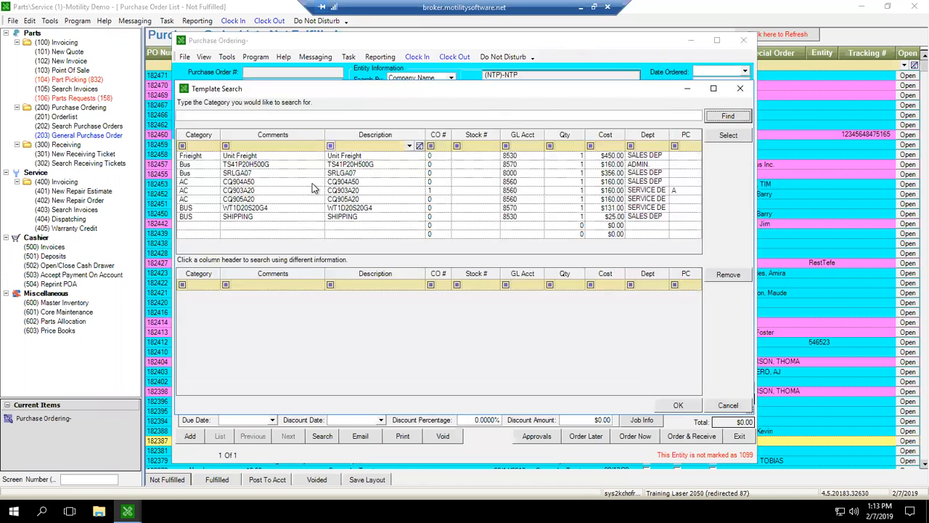
pyautogui.click(240, 191)
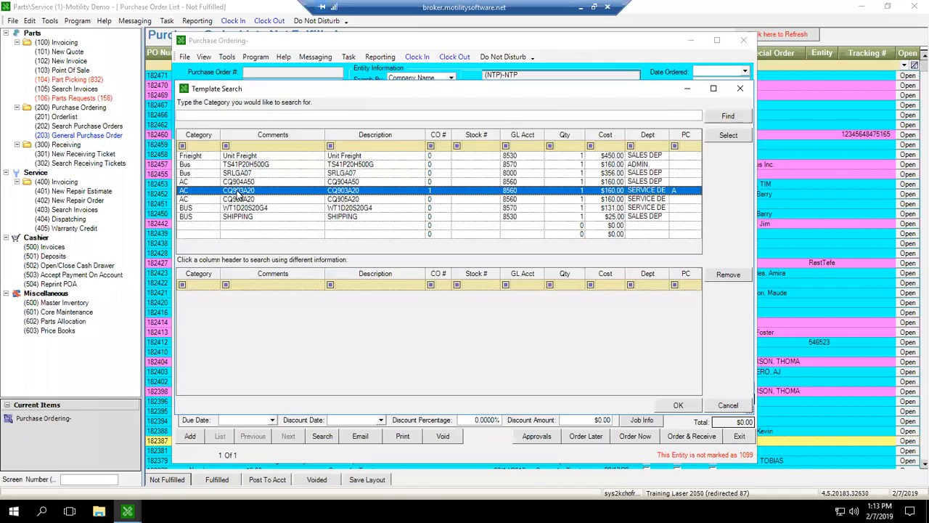
pyautogui.click(729, 135)
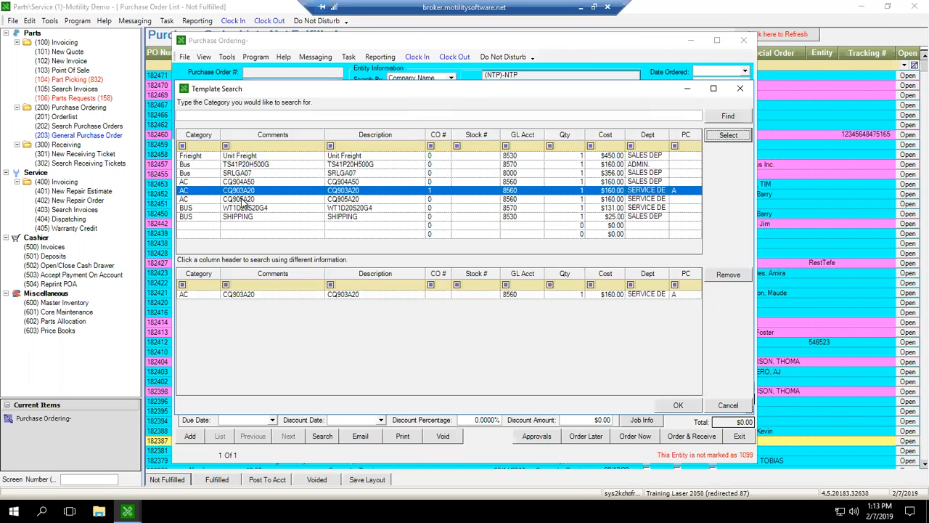
# Add the CQ905A20 template to the selection, then remove it from the selected templates again.
pyautogui.click(244, 199)
pyautogui.click(729, 135)
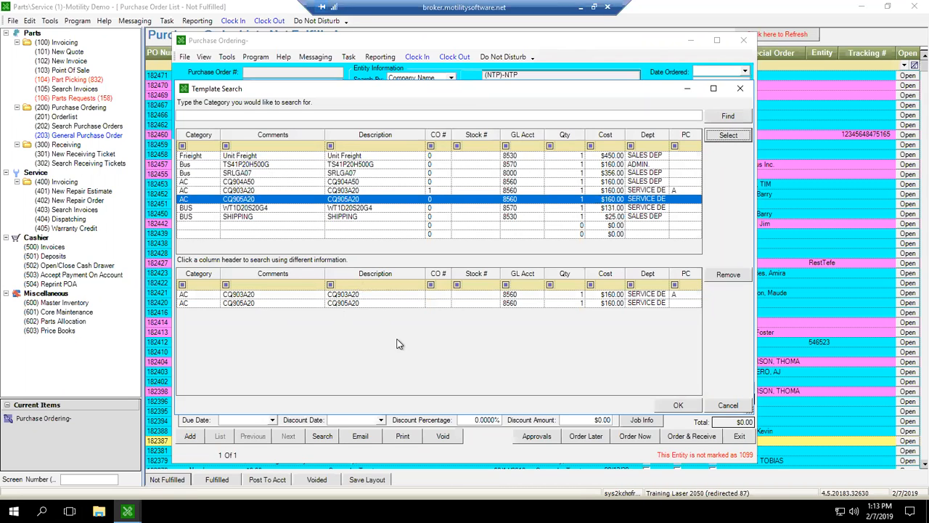
pyautogui.click(349, 302)
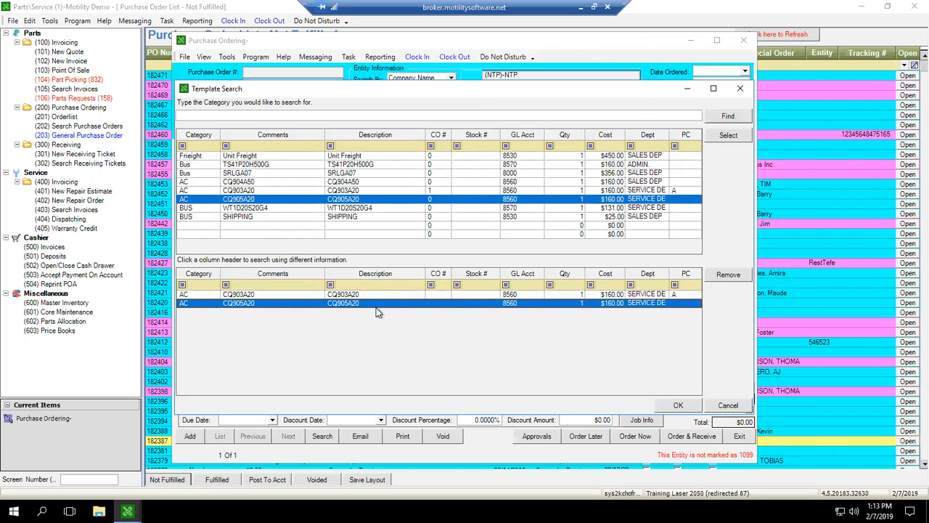
pyautogui.click(730, 276)
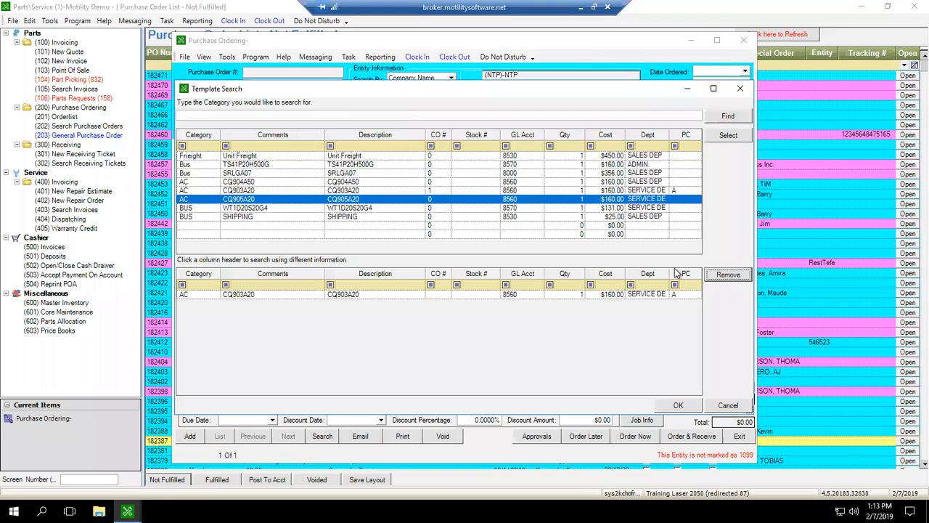
# Add the BUS template WT1D20S20G4 to the selection and insert the selected templates into the purchase order.
pyautogui.click(644, 209)
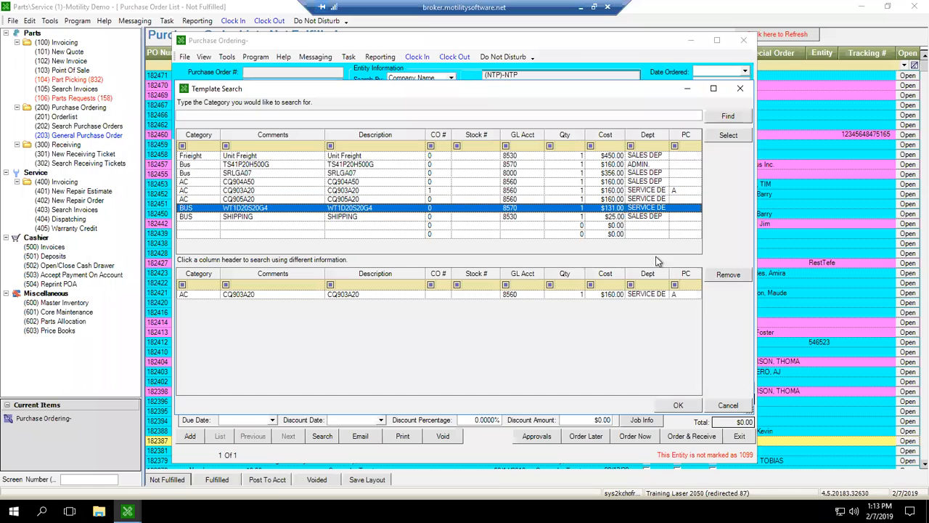
pyautogui.click(734, 138)
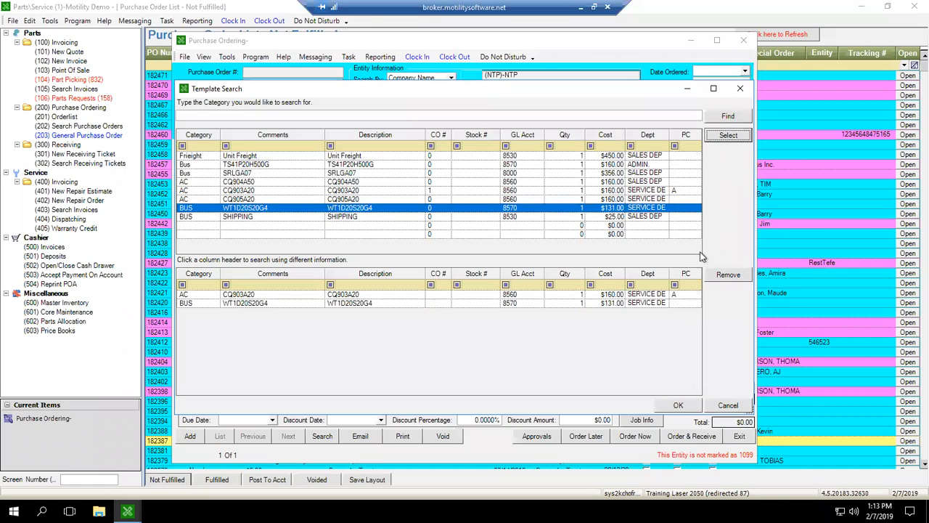
pyautogui.click(677, 406)
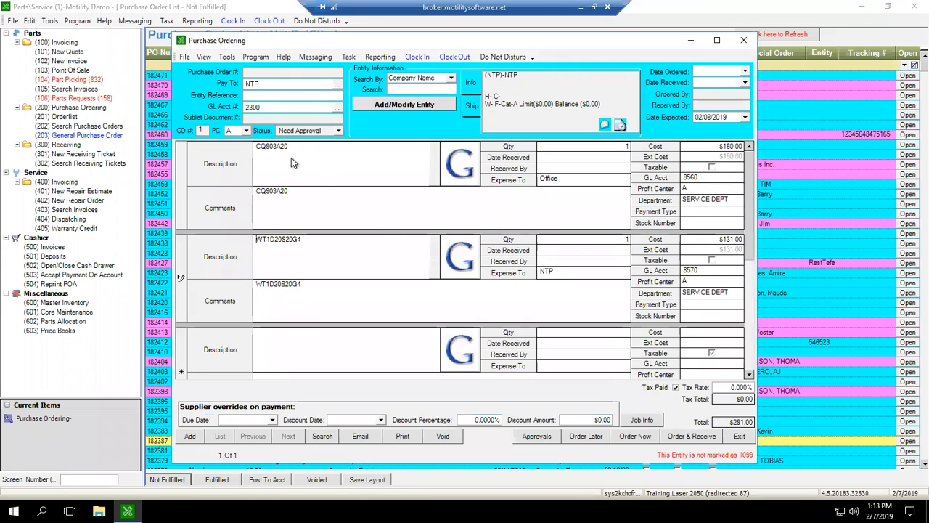
pyautogui.click(314, 209)
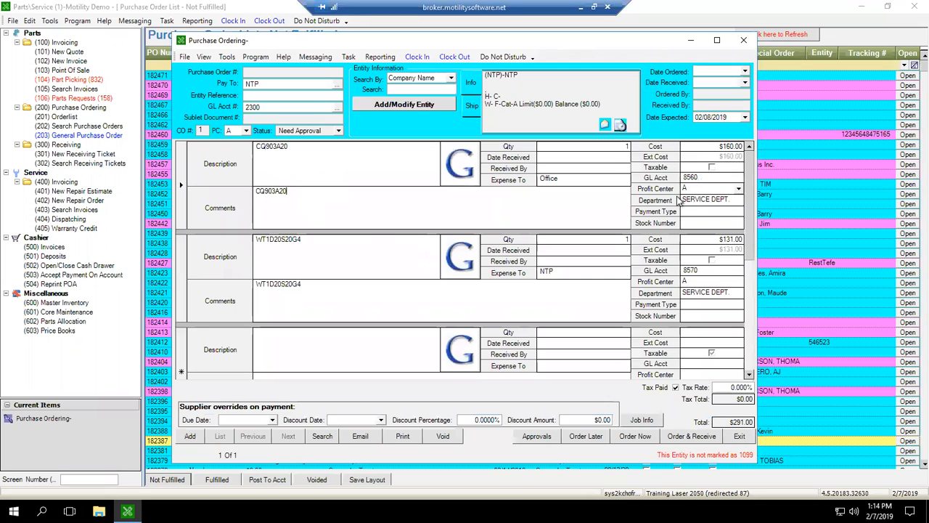
pyautogui.click(328, 295)
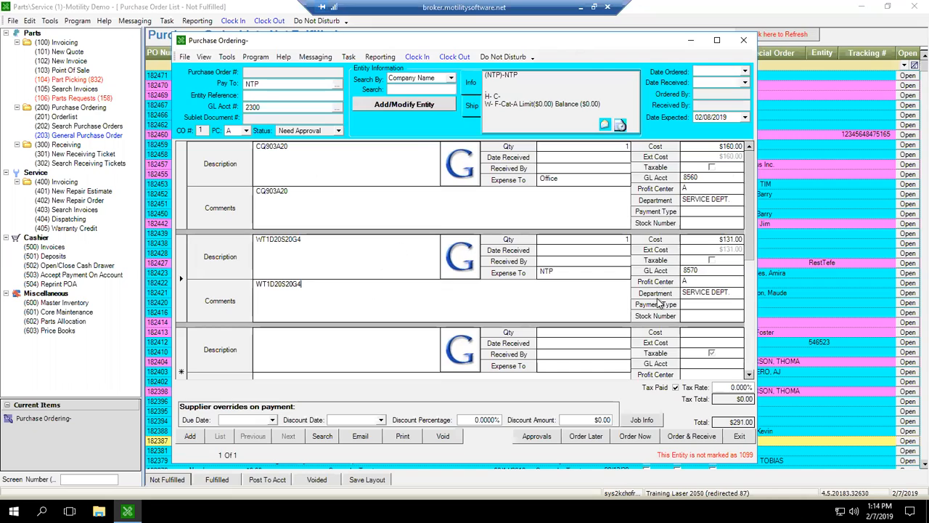
pyautogui.click(314, 205)
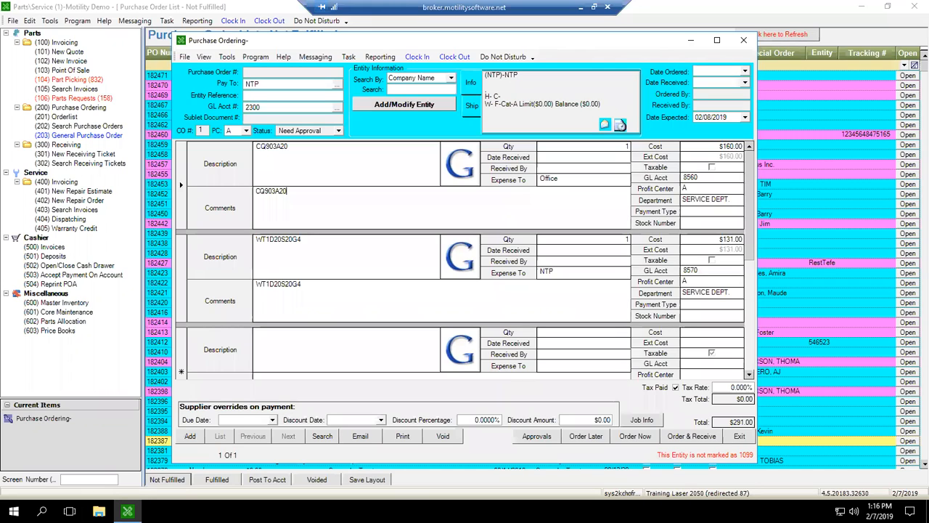
pyautogui.click(324, 167)
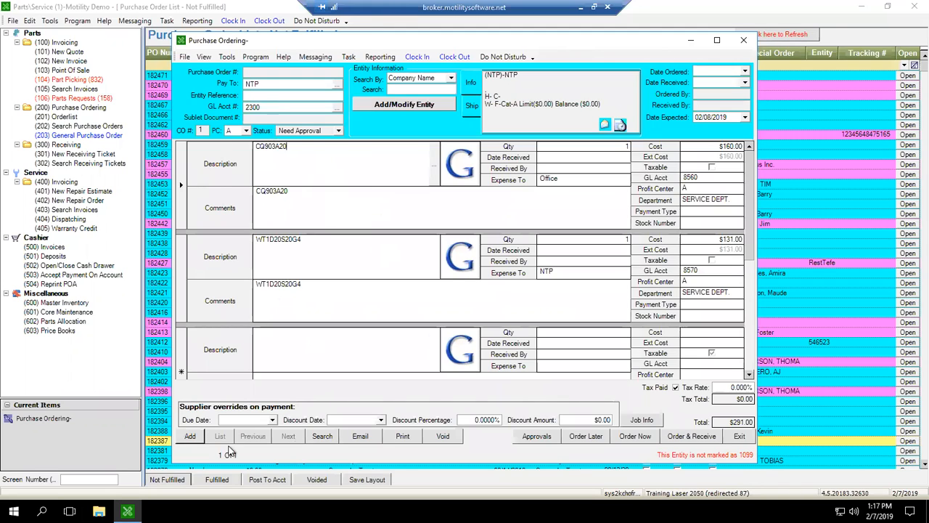
# Leave the current order and start another blank general purchase order, ready for a company name search.
pyautogui.click(190, 436)
pyautogui.click(415, 290)
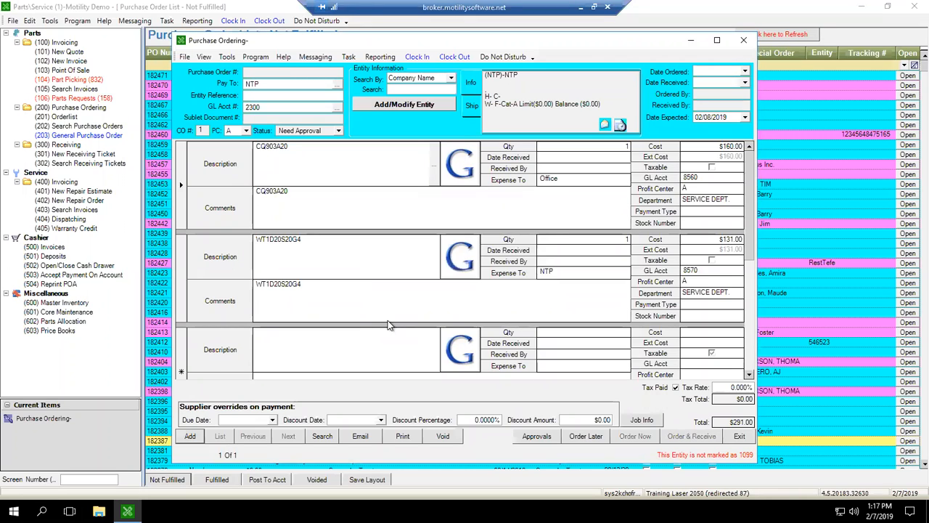
pyautogui.click(409, 89)
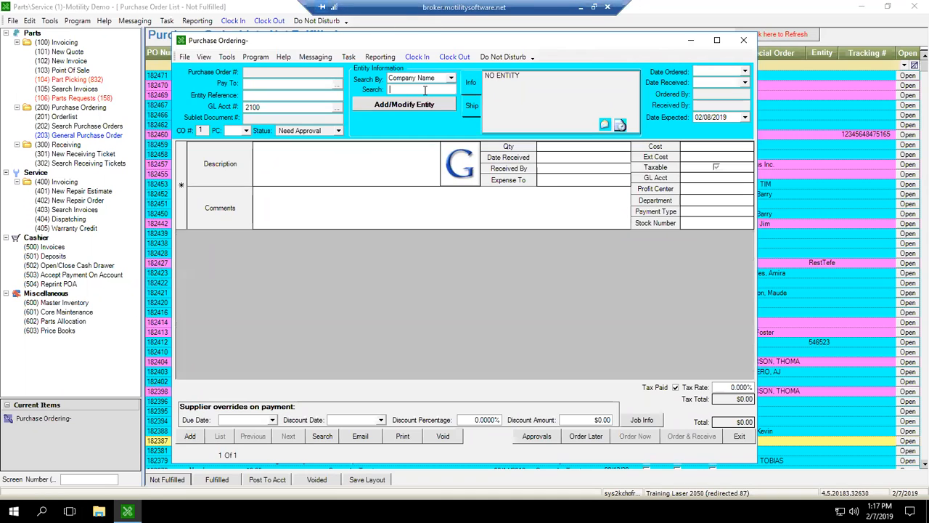
# Try to find the vendor by searching for "nex", and decline adding it as a new customer.
pyautogui.write('nex')
pyautogui.press('Return')
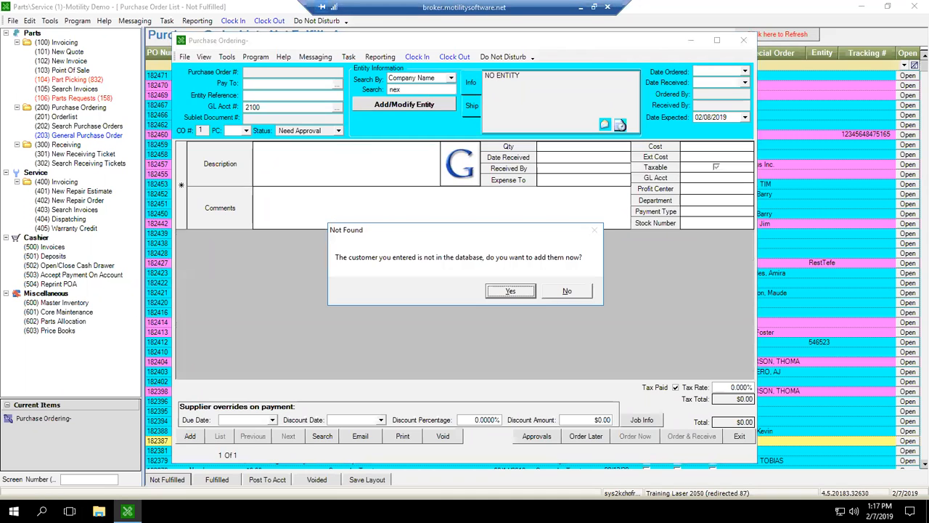
pyautogui.press('Tab')
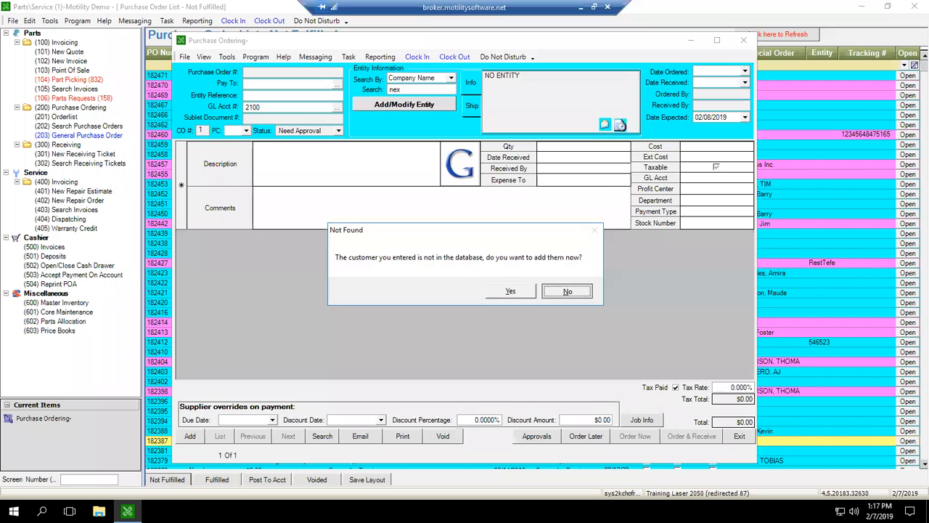
pyautogui.press('Return')
# Search entities by company name for "ntp" and choose NTP as the vendor of the new order.
pyautogui.write('ntp')
pyautogui.press('Return')
pyautogui.press('Return')
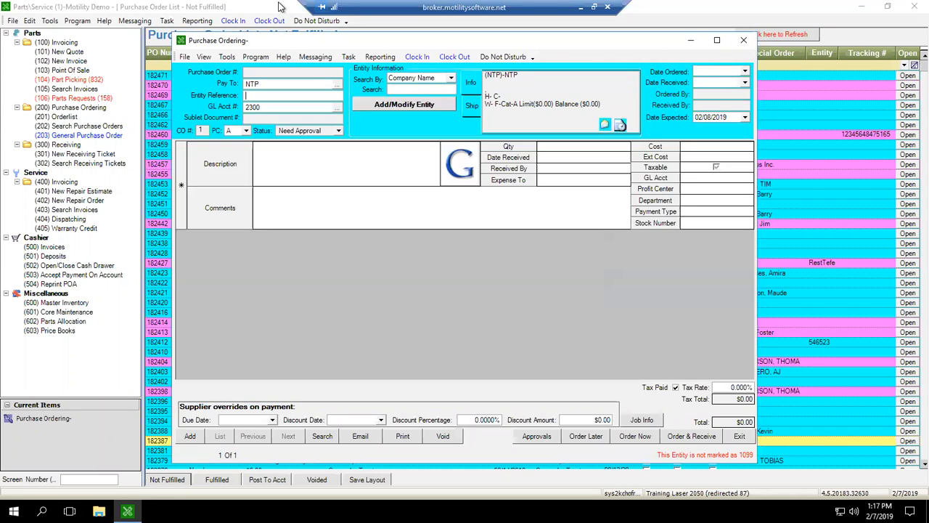
# Enter a first line item with the description SHOP and a cost of $45.00.
pyautogui.click(293, 170)
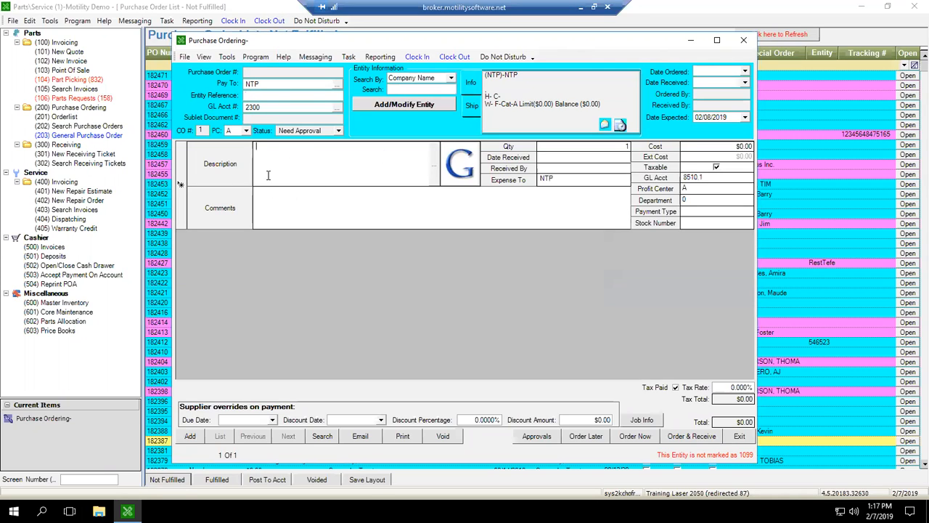
pyautogui.write('SHOP')
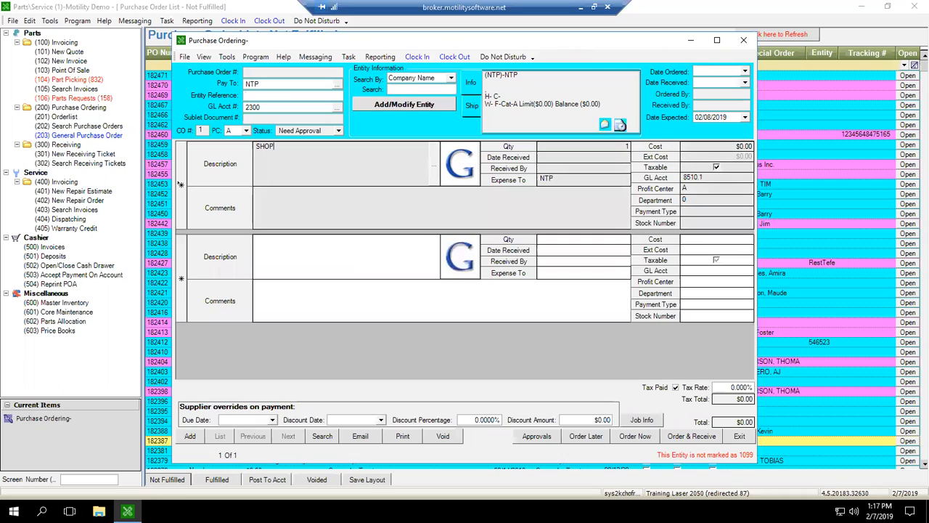
pyautogui.click(706, 149)
pyautogui.doubleClick(706, 149)
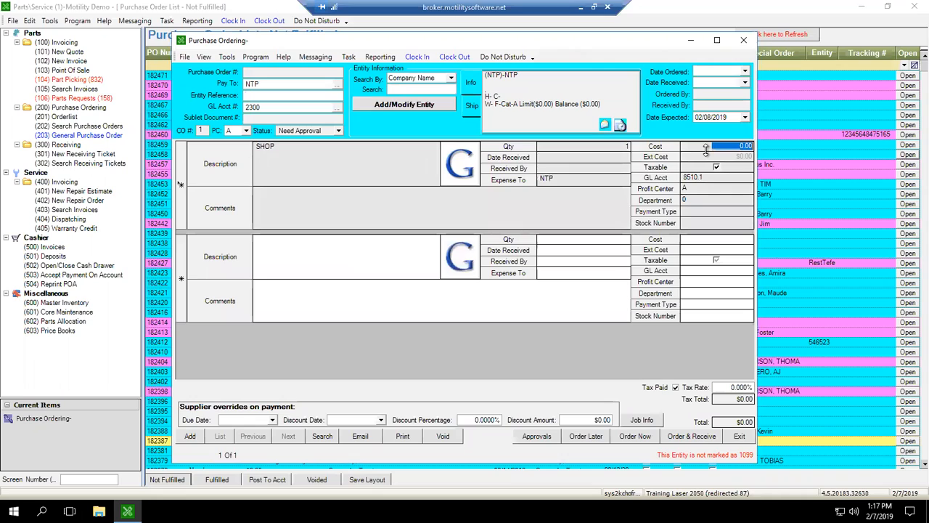
pyautogui.write('45')
pyautogui.press('Tab')
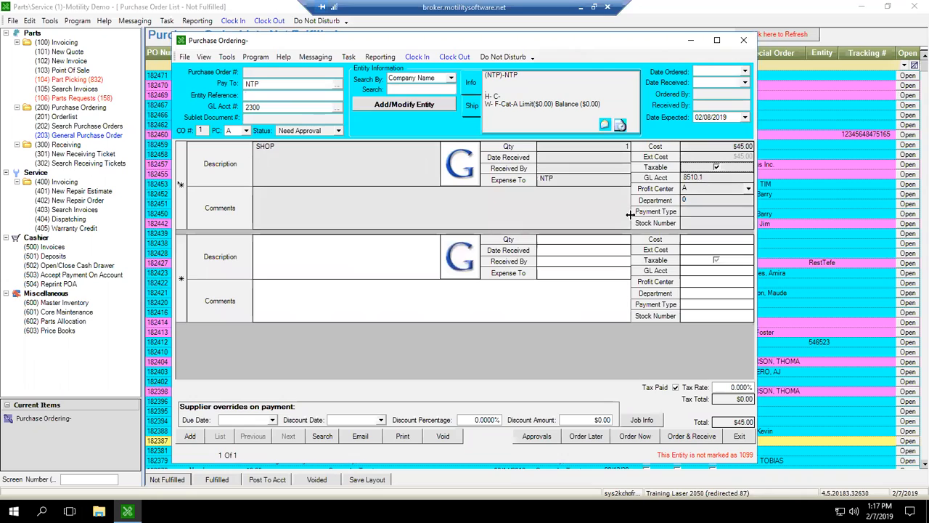
# Look up GL accounts matching "shop", filter by account type "ex", and assign 8020 Policy Charge - Body Shop to the SHOP line.
pyautogui.click(694, 179)
pyautogui.moveTo(707, 178); pyautogui.dragTo(673, 180)
pyautogui.click(702, 177)
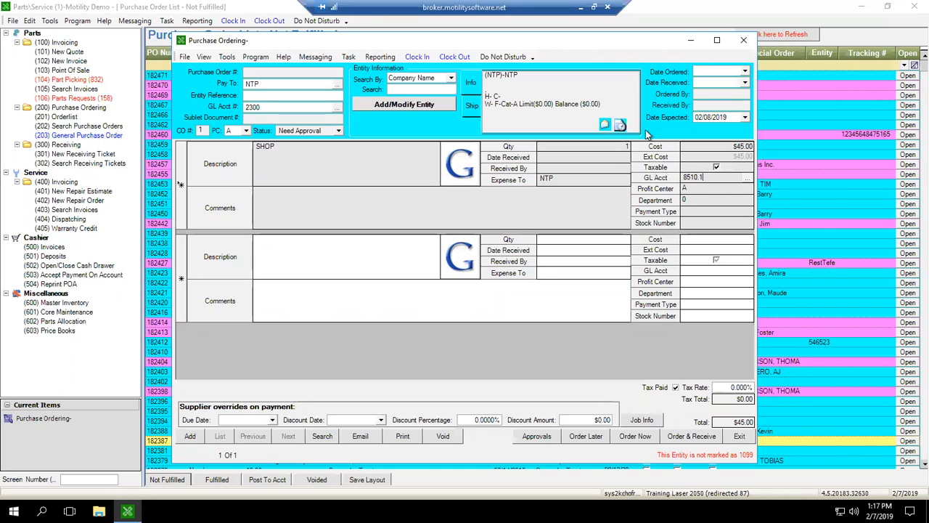
pyautogui.click(661, 174)
pyautogui.click(748, 178)
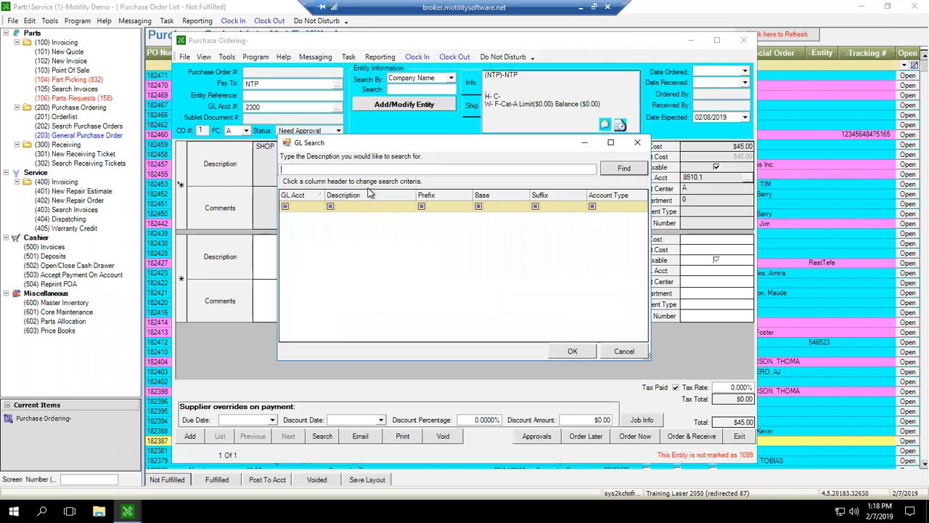
pyautogui.write('shop')
pyautogui.press('Return')
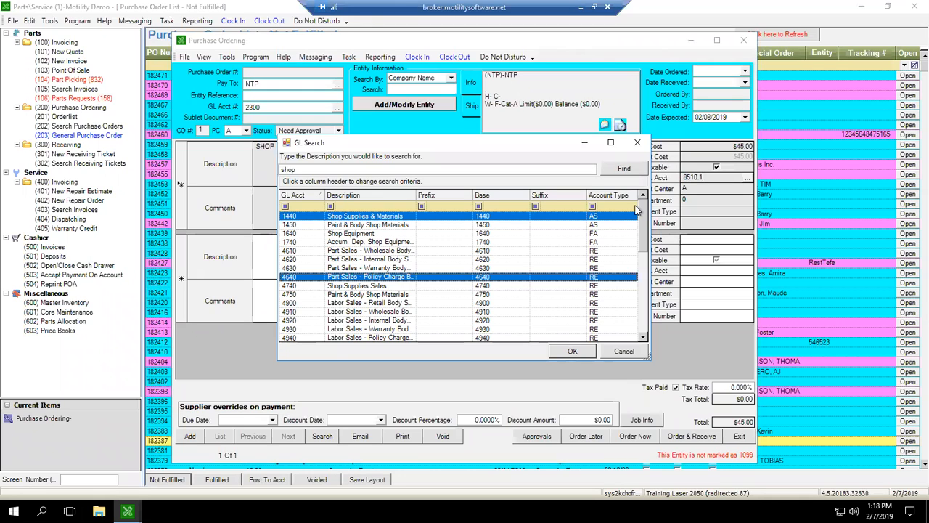
pyautogui.click(634, 209)
pyautogui.write('ex')
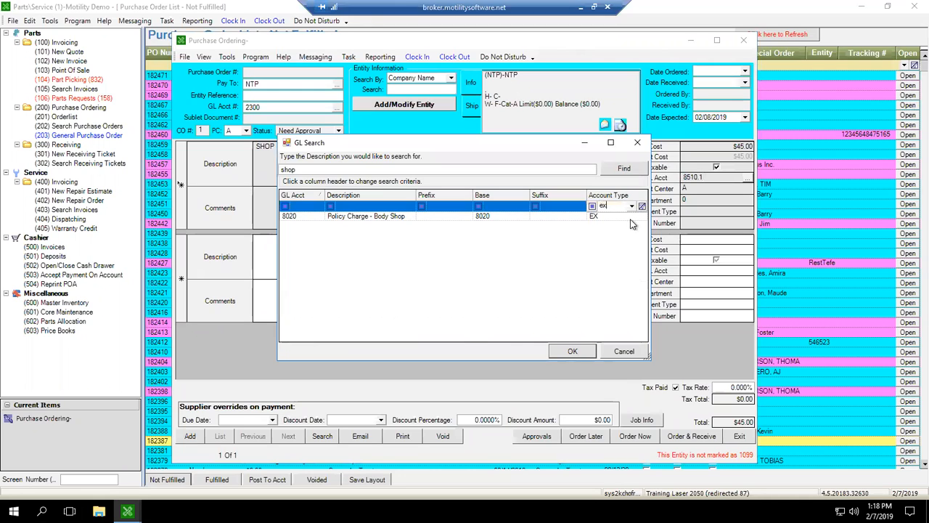
pyautogui.doubleClick(356, 217)
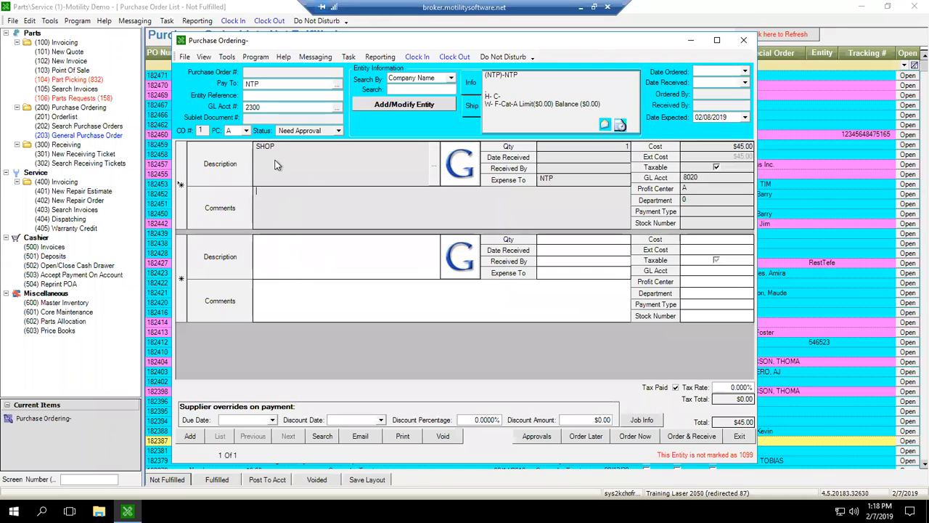
# Add a second line item to the order from the saved Unit Freight template.
pyautogui.click(357, 252)
pyautogui.doubleClick(357, 251)
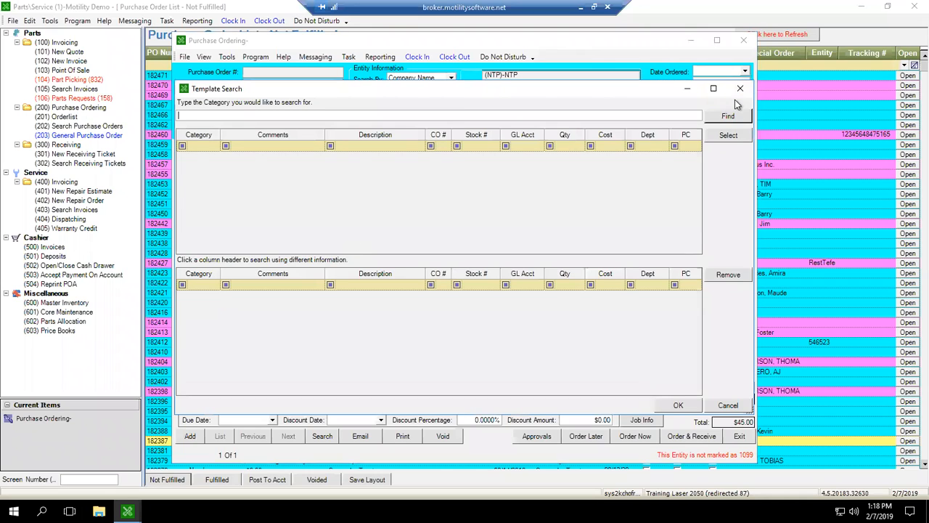
pyautogui.click(729, 116)
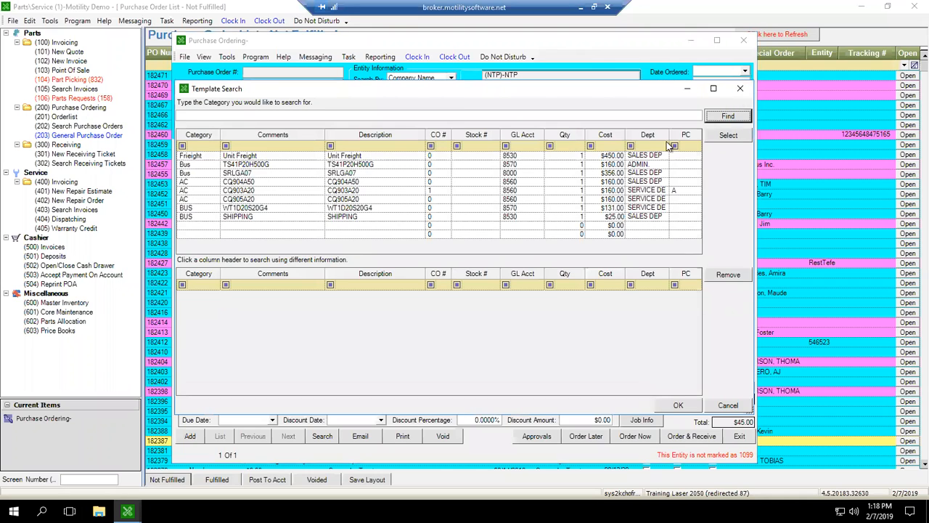
pyautogui.click(196, 156)
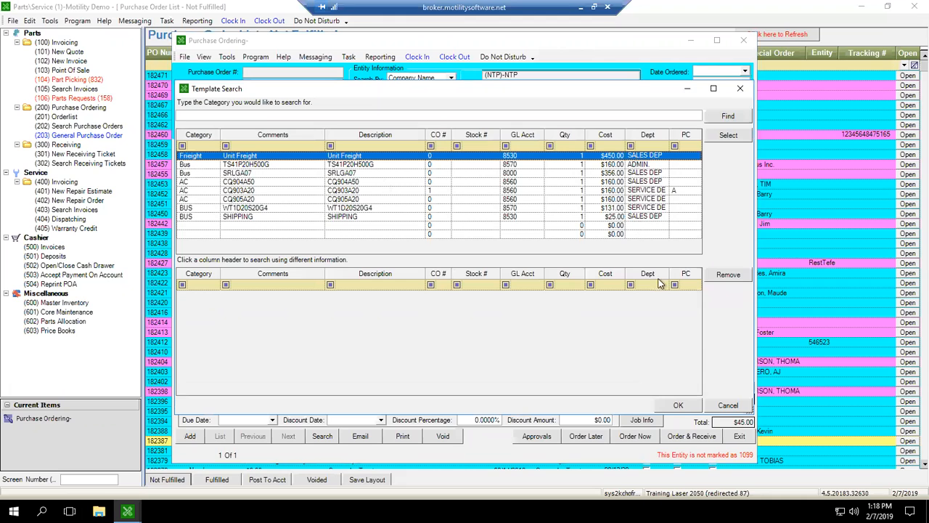
pyautogui.press('Return')
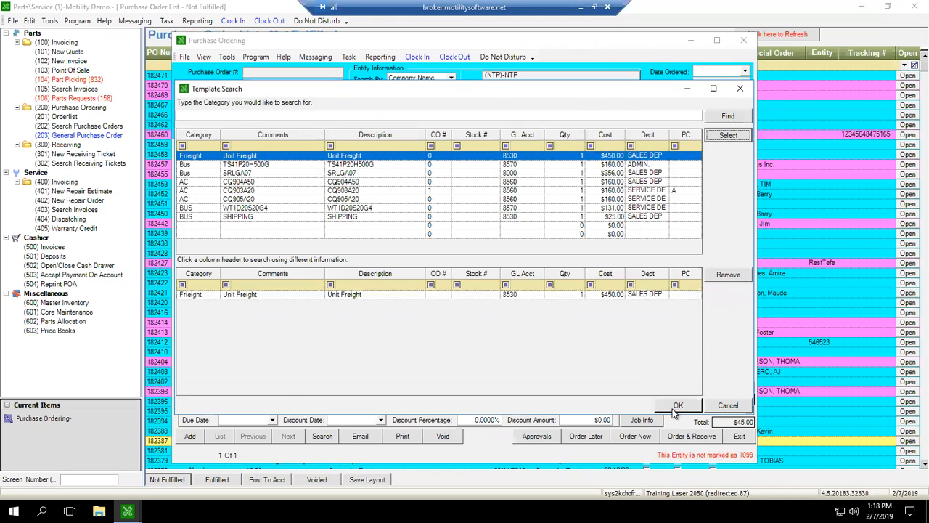
pyautogui.click(677, 405)
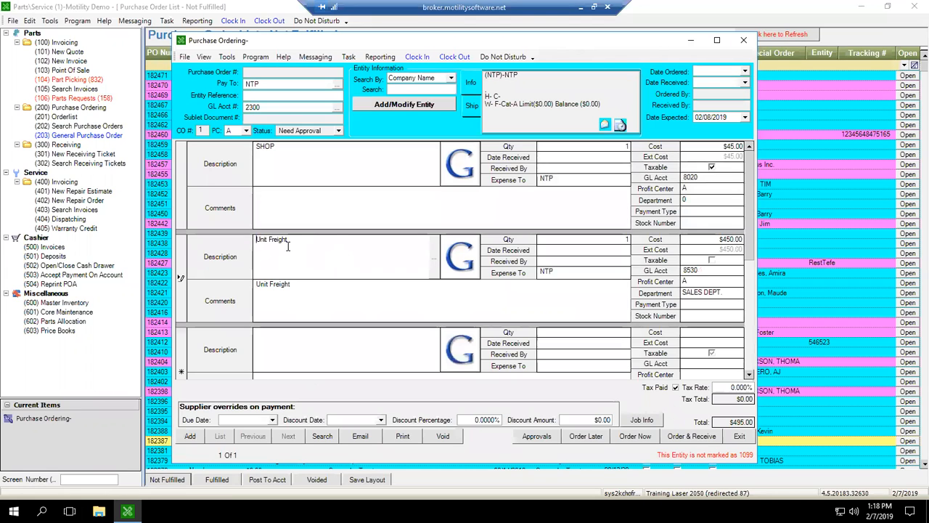
# Set the cost of the Unit Freight line to $483.00.
pyautogui.moveTo(290, 240); pyautogui.dragTo(246, 241)
pyautogui.click(314, 295)
pyautogui.click(317, 240)
pyautogui.click(310, 300)
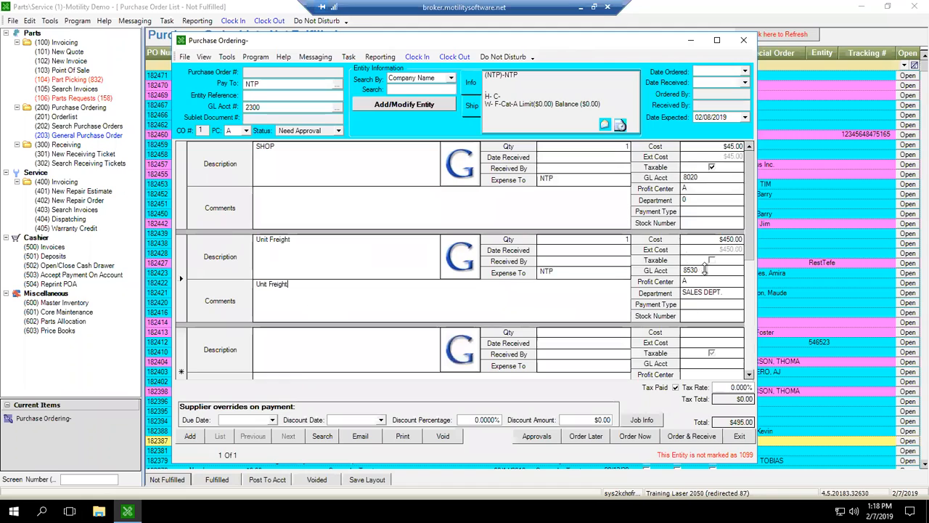
pyautogui.click(700, 240)
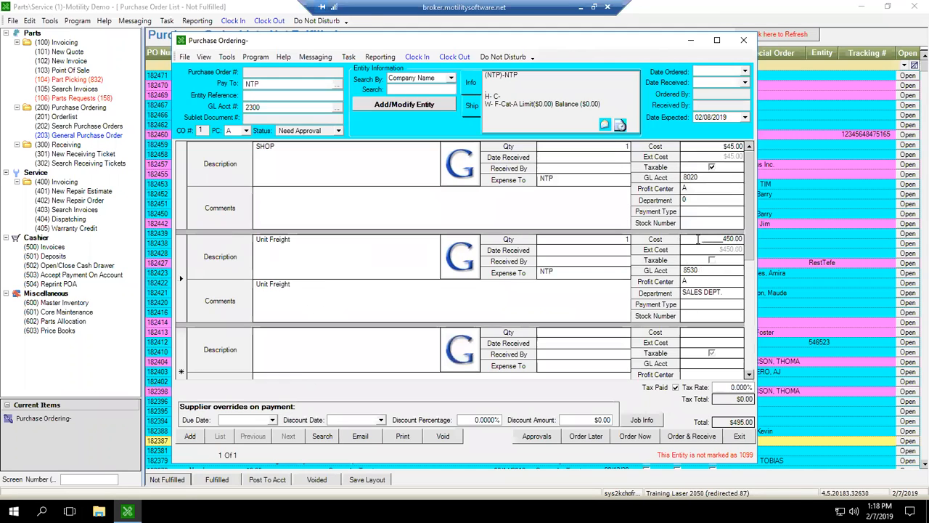
pyautogui.press('Escape')
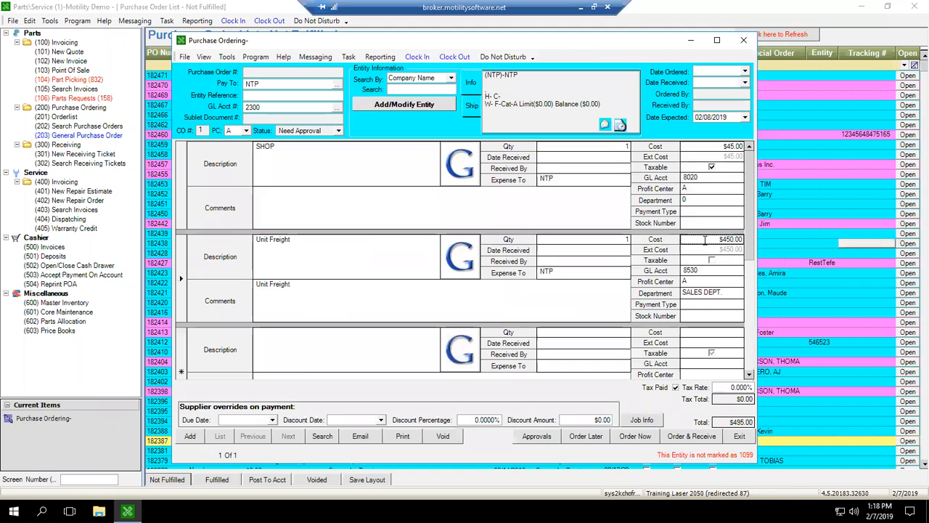
pyautogui.click(705, 240)
pyautogui.doubleClick(705, 240)
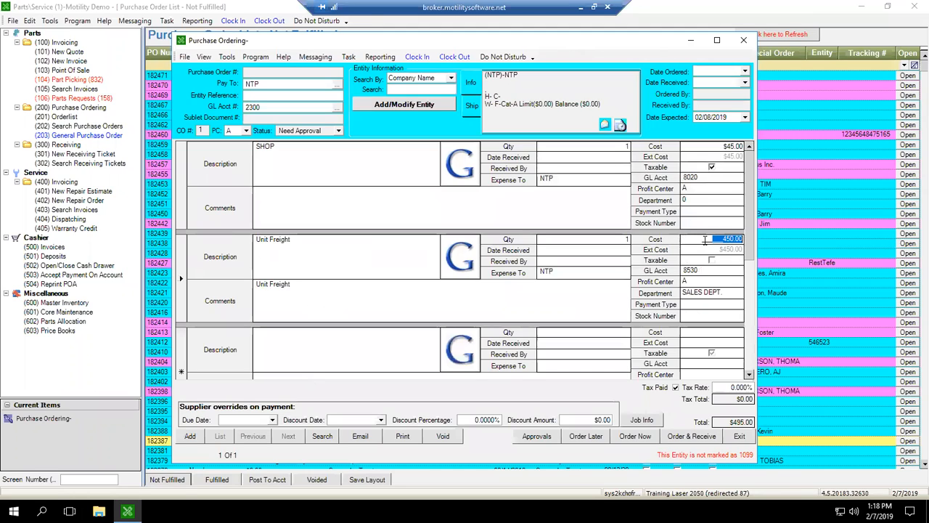
pyautogui.write('4,832')
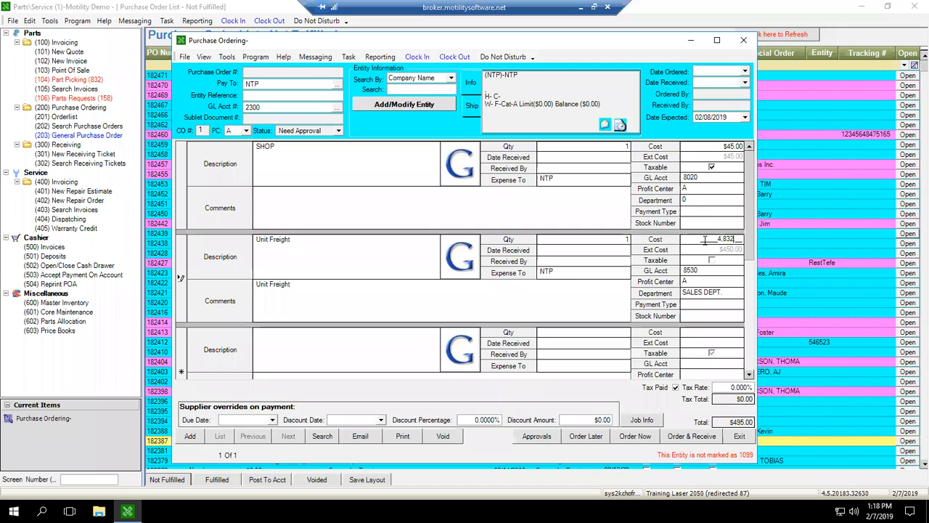
pyautogui.press('BackSpace')
pyautogui.click(357, 261)
pyautogui.click(347, 297)
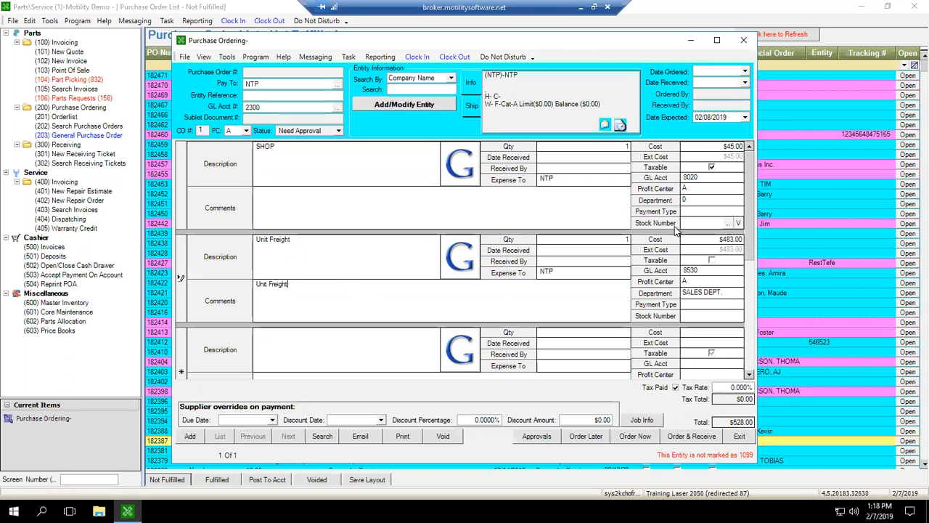
pyautogui.click(703, 238)
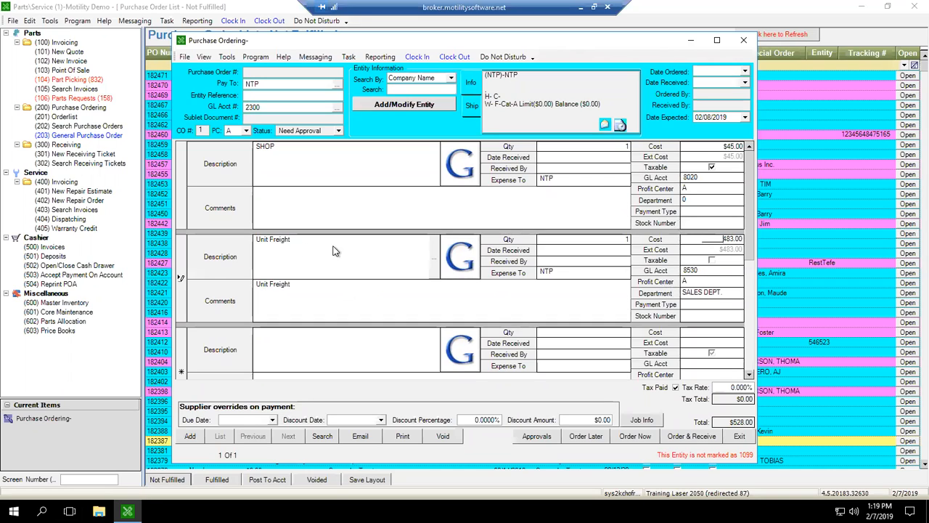
pyautogui.click(324, 297)
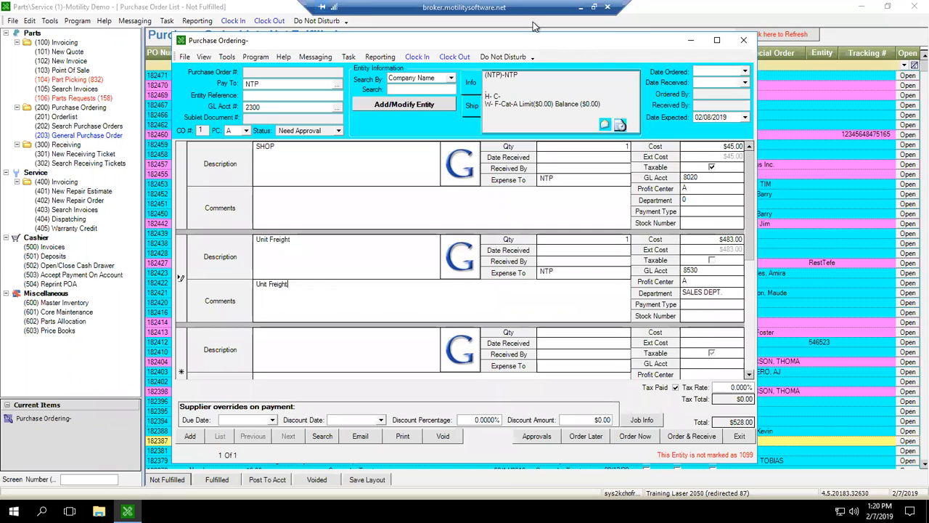
# Close the NTP purchase order without saving its changes.
pyautogui.click(743, 39)
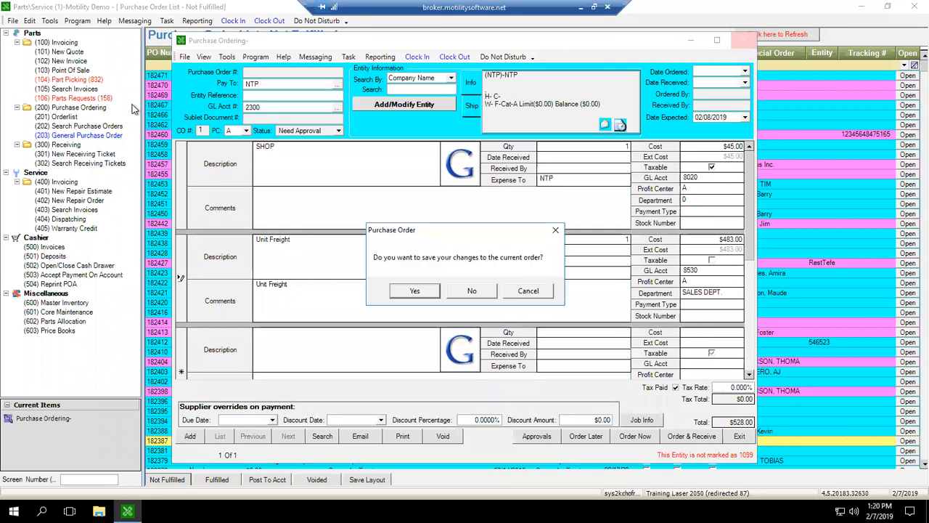
pyautogui.press('n')
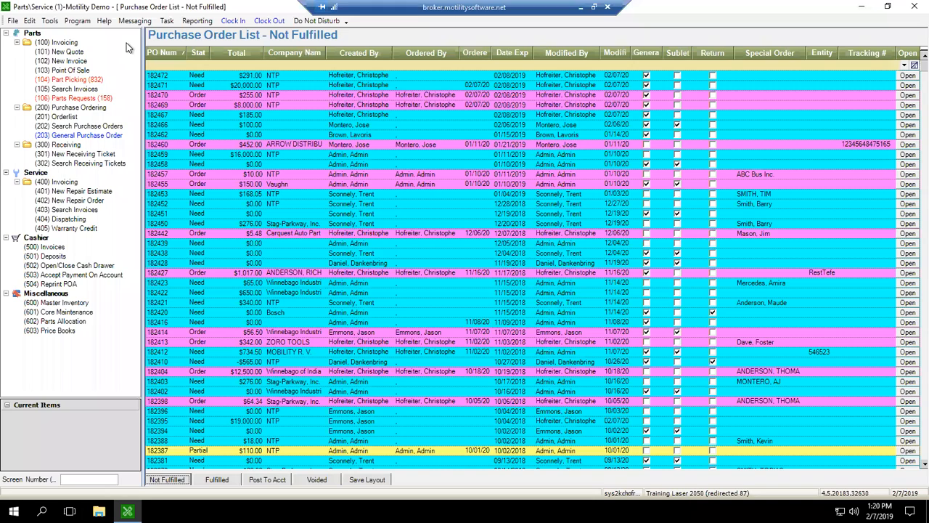
# Open the PO approval settings and delete both existing NTP approval rules.
pyautogui.click(32, 22)
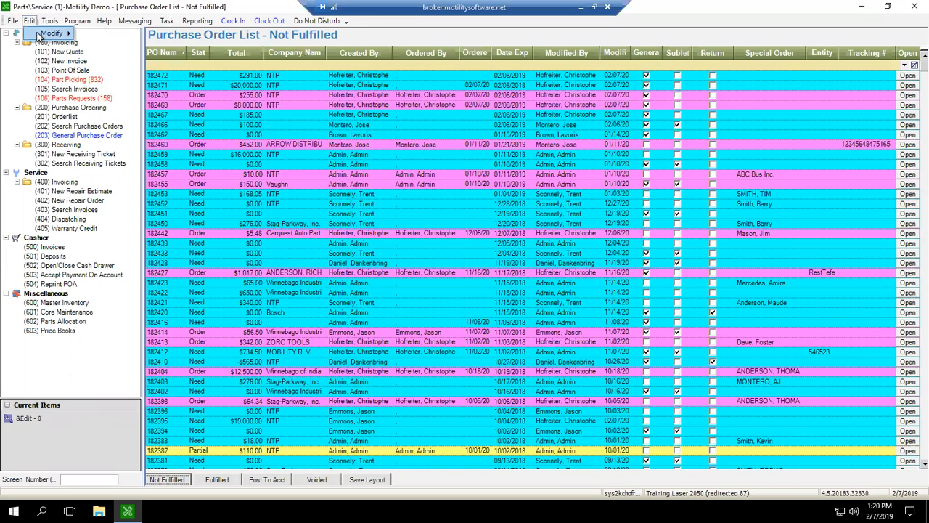
pyautogui.moveTo(37, 35)
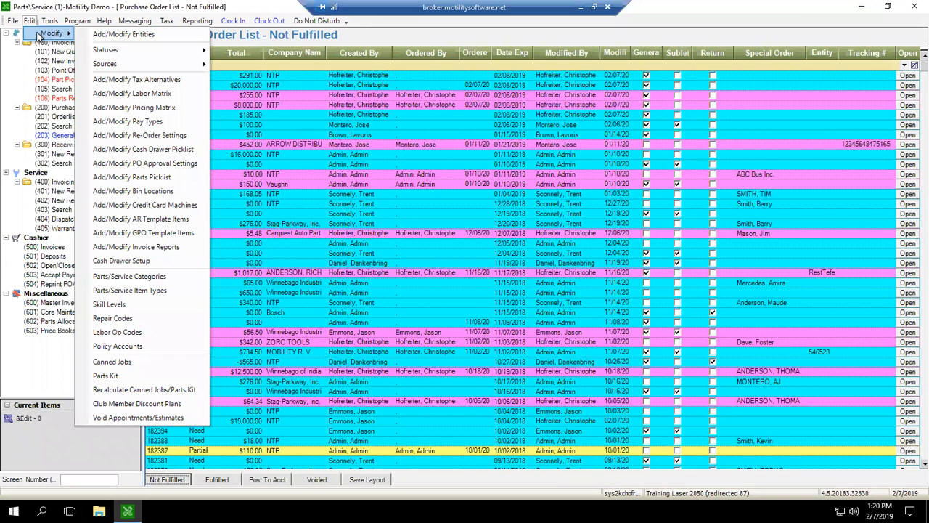
pyautogui.click(206, 167)
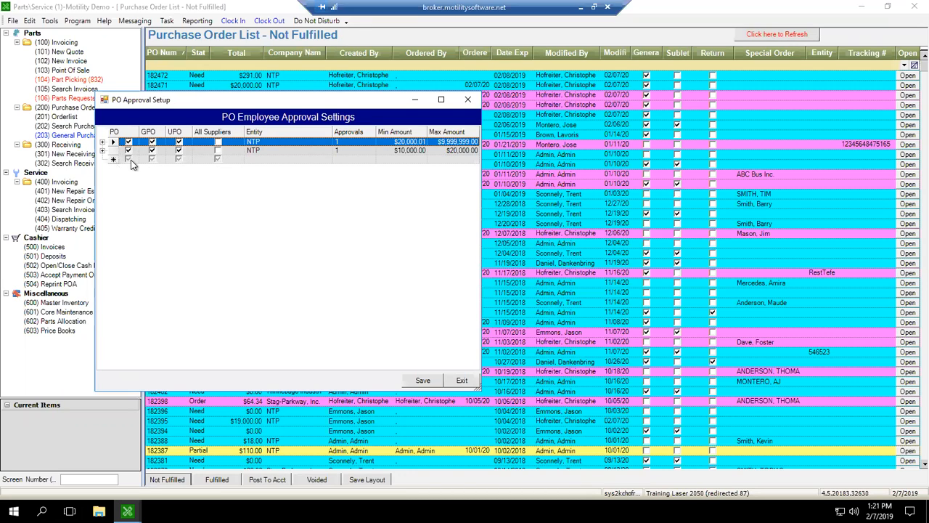
pyautogui.click(273, 160)
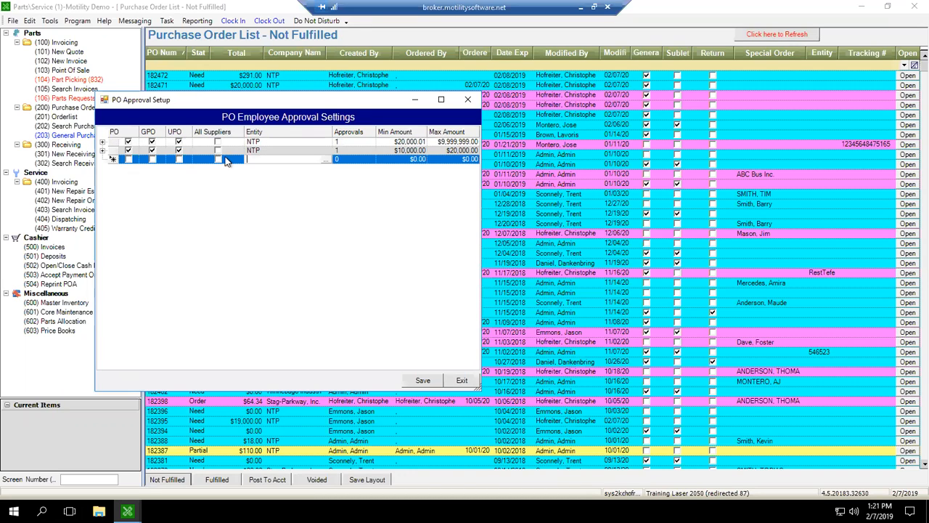
pyautogui.moveTo(109, 141); pyautogui.dragTo(114, 151)
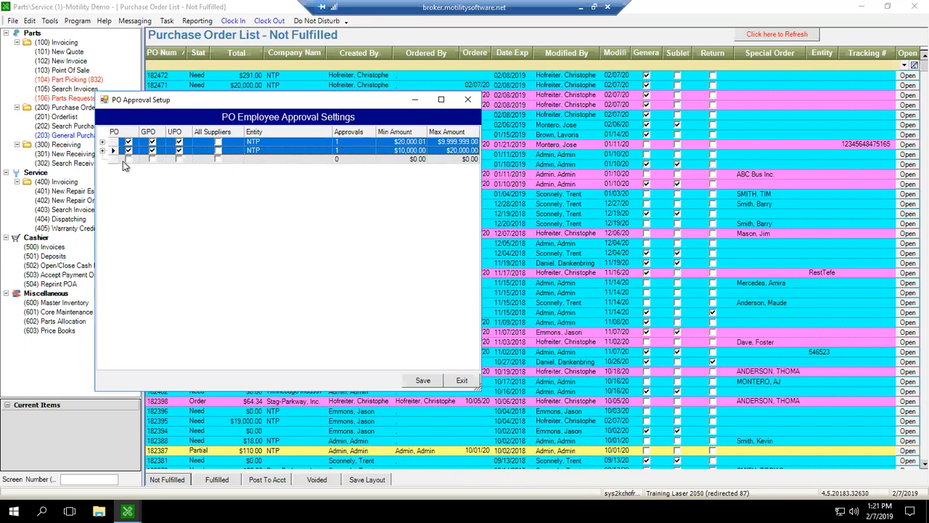
pyautogui.press('Delete')
pyautogui.press('Return')
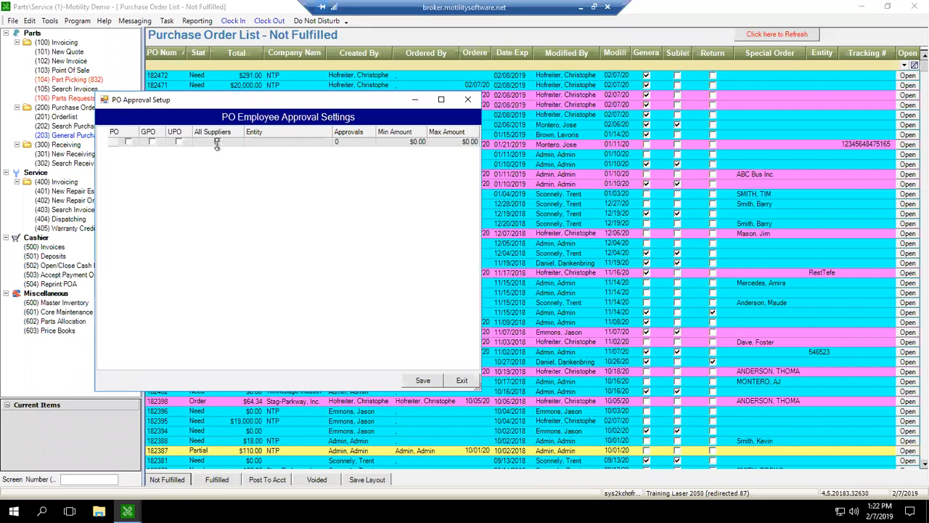
# Start a new approval rule that applies to POs, with NTP as the entity.
pyautogui.click(267, 145)
pyautogui.click(259, 142)
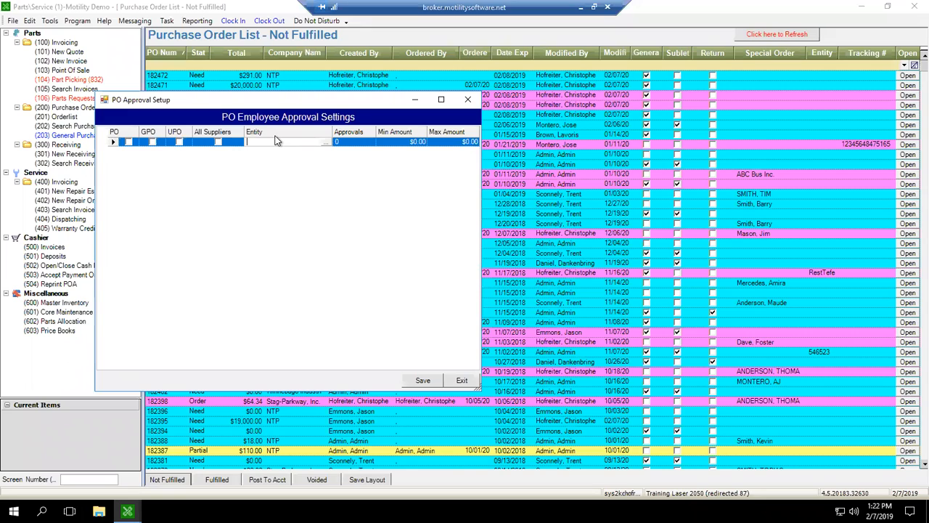
pyautogui.click(128, 143)
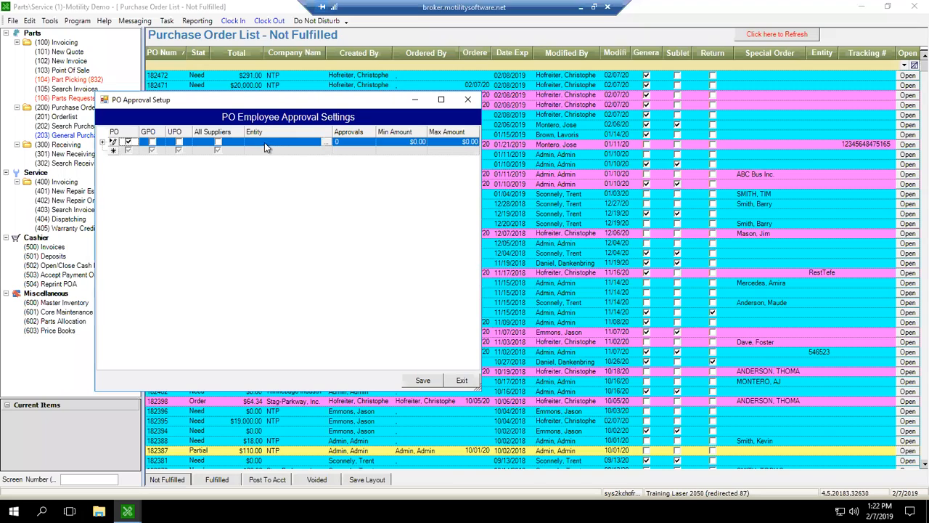
pyautogui.click(299, 142)
pyautogui.write('NTP')
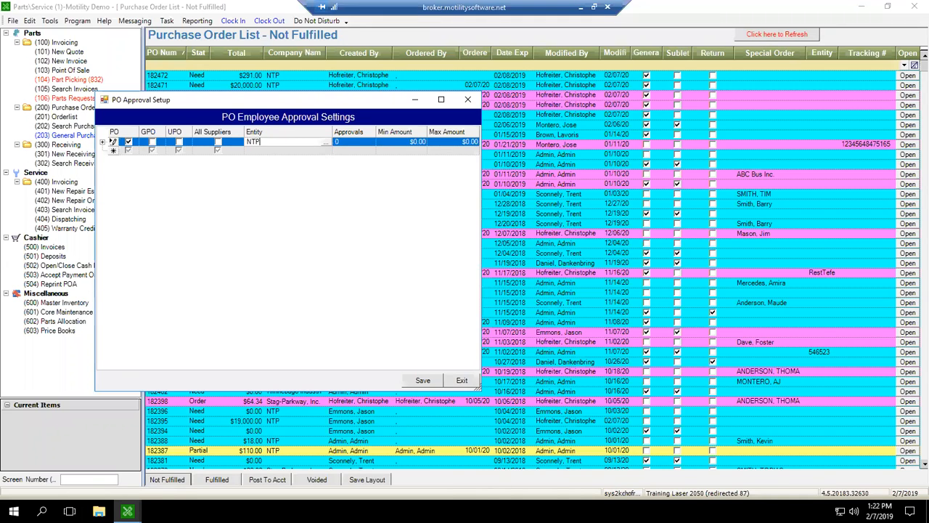
pyautogui.press('Tab')
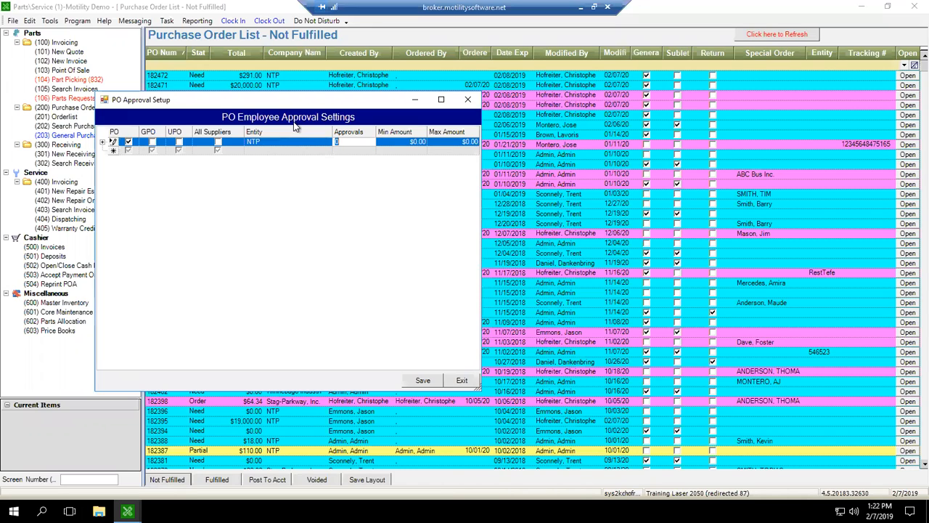
# Require 2 approvals on the new rule, with a minimum amount of $500.00 and a maximum of $9,999,999.00.
pyautogui.click(348, 142)
pyautogui.press('BackSpace')
pyautogui.write('2')
pyautogui.press('Tab')
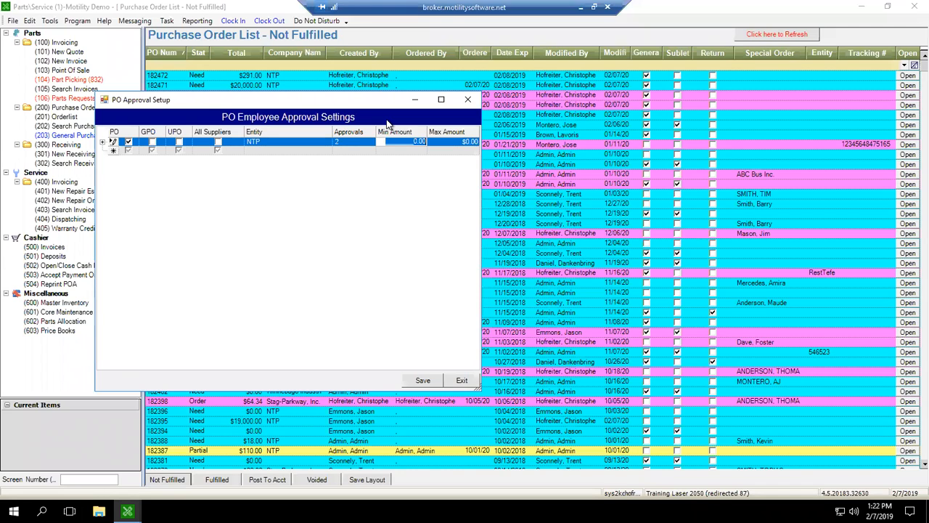
pyautogui.write('500')
pyautogui.press('Tab')
pyautogui.write('9999999')
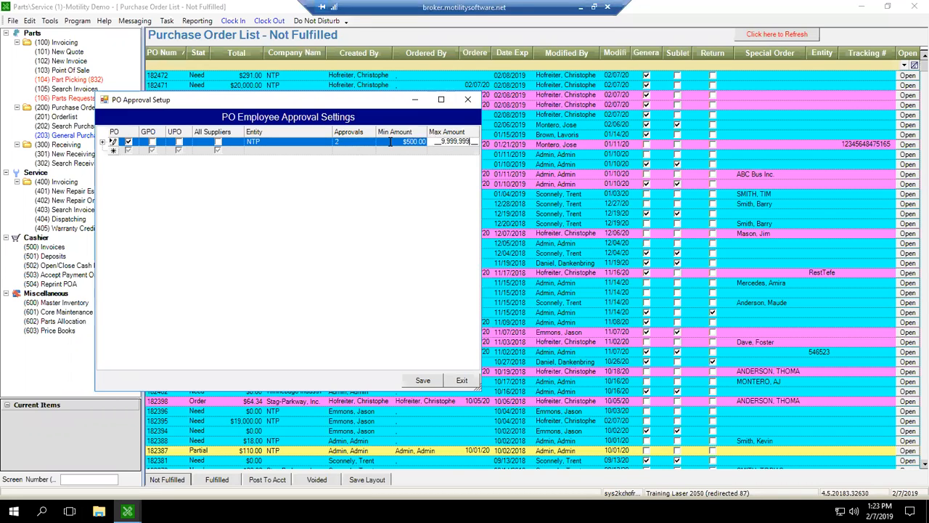
# Clear the NTP entity from the approval rule and apply the rule to all suppliers.
pyautogui.click(350, 143)
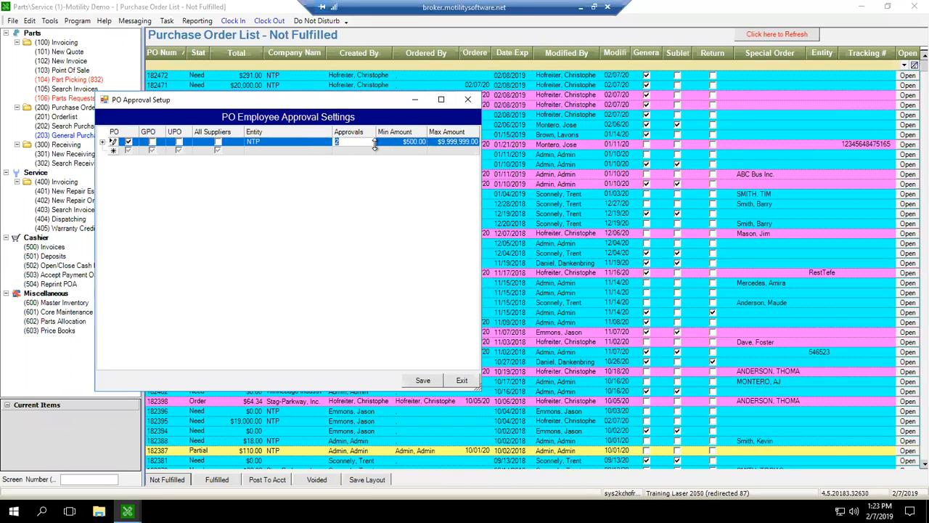
pyautogui.click(376, 144)
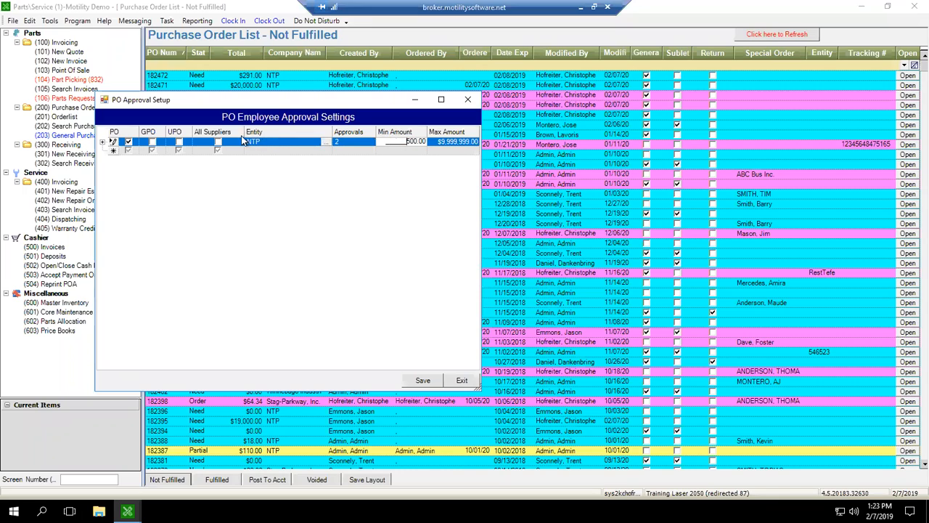
pyautogui.click(299, 141)
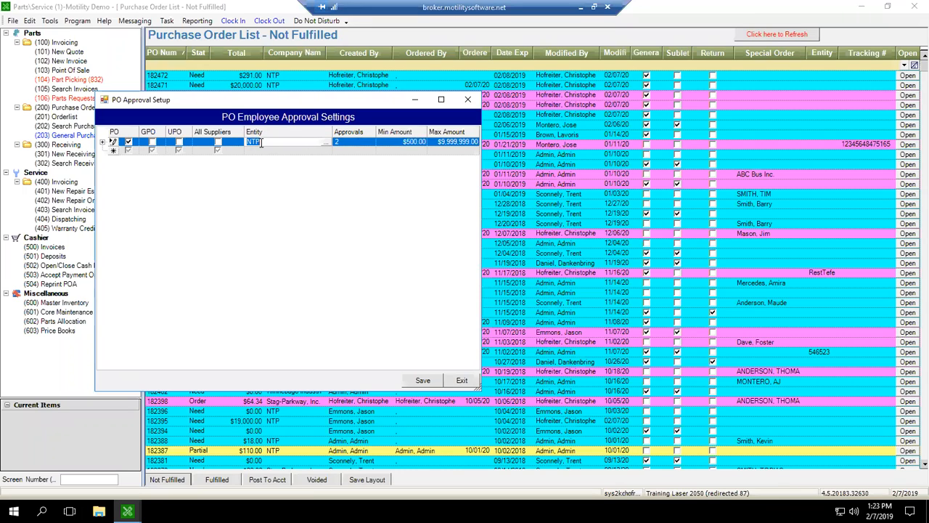
pyautogui.press('BackSpace')
pyautogui.click(218, 142)
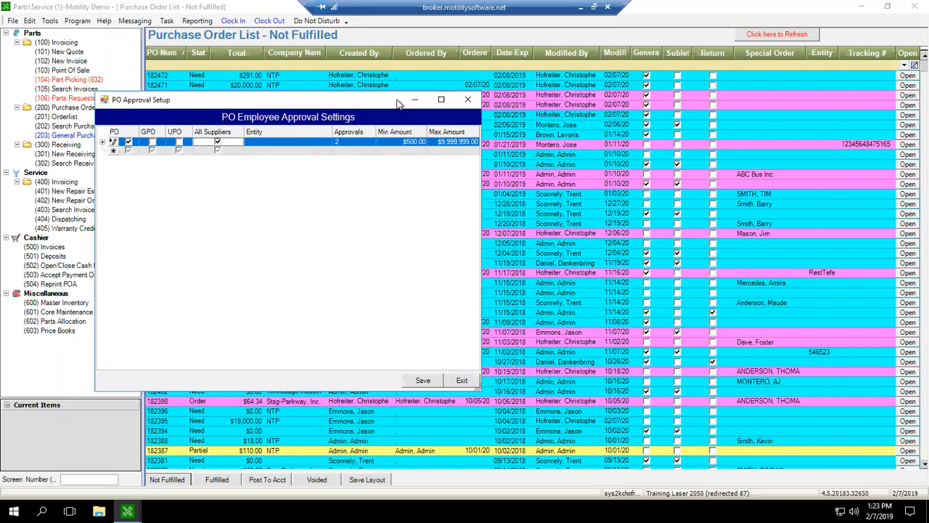
pyautogui.click(391, 141)
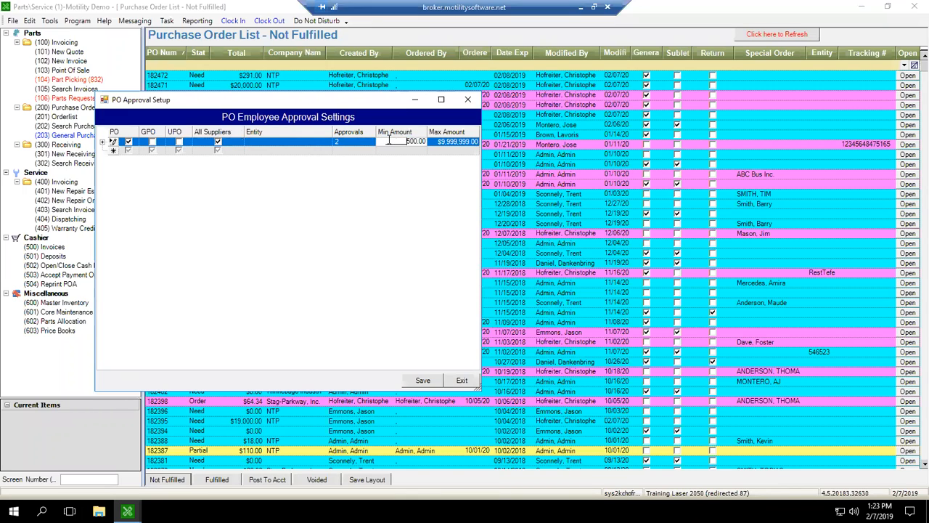
pyautogui.click(343, 142)
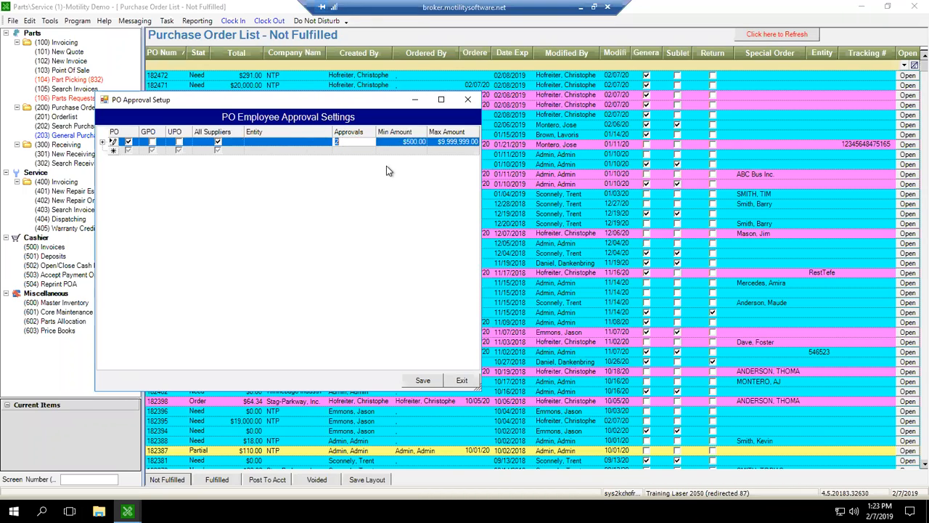
pyautogui.click(347, 143)
pyautogui.click(260, 145)
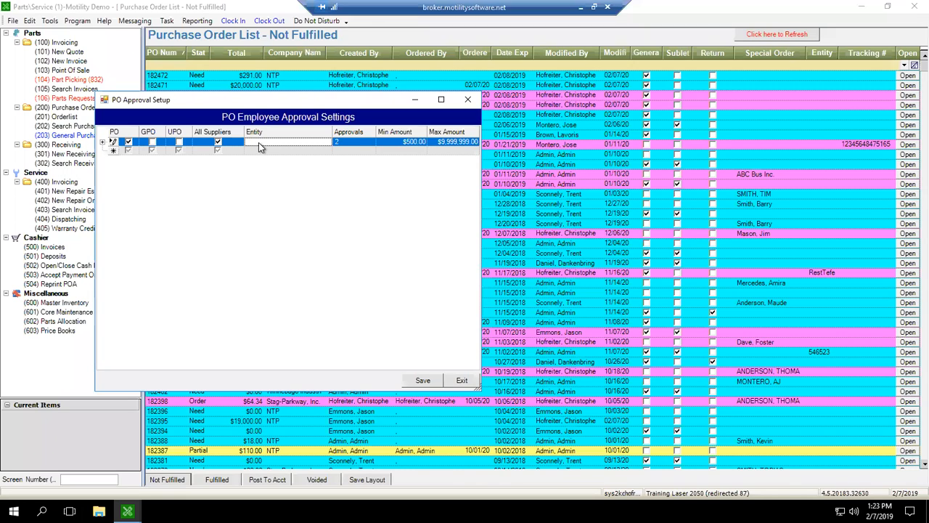
# Expand the all-suppliers approval rule's employee list and add the first two approving employees.
pyautogui.click(103, 143)
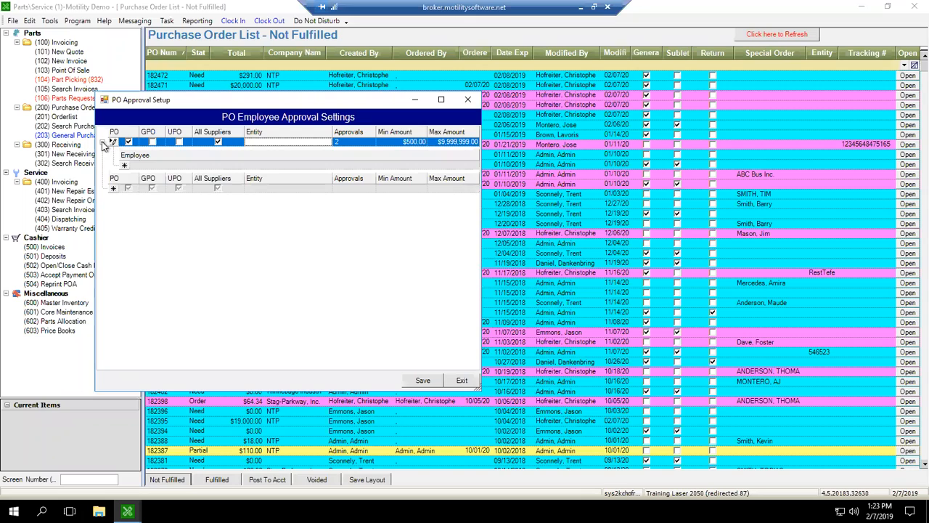
pyautogui.click(152, 166)
pyautogui.click(142, 169)
pyautogui.click(142, 168)
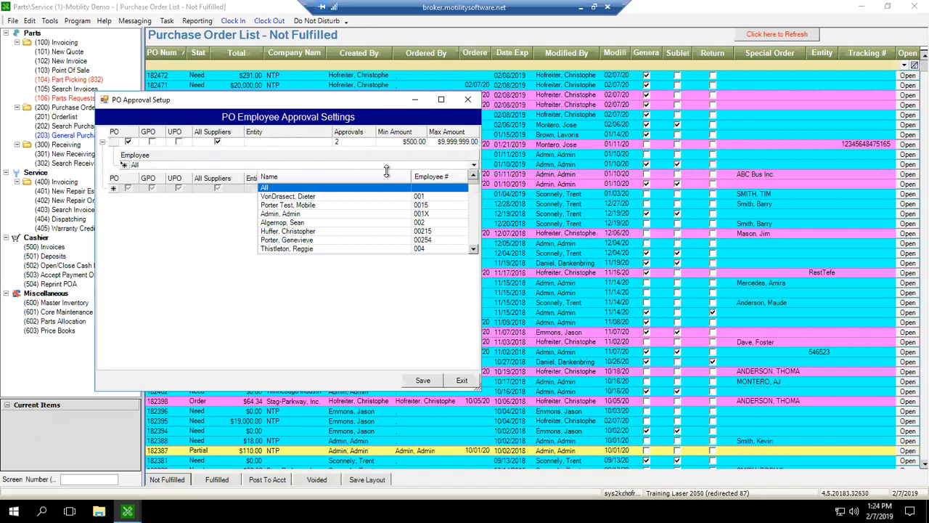
pyautogui.click(291, 231)
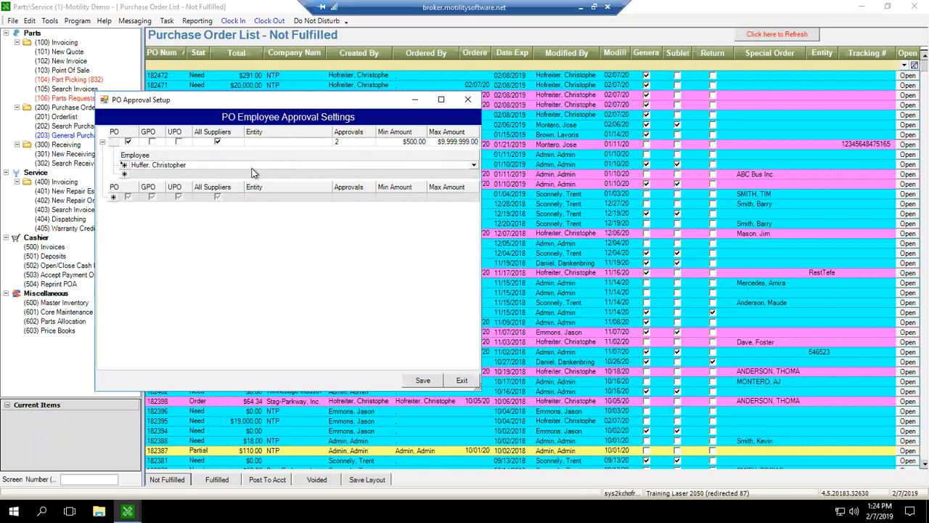
pyautogui.click(190, 175)
pyautogui.click(190, 175)
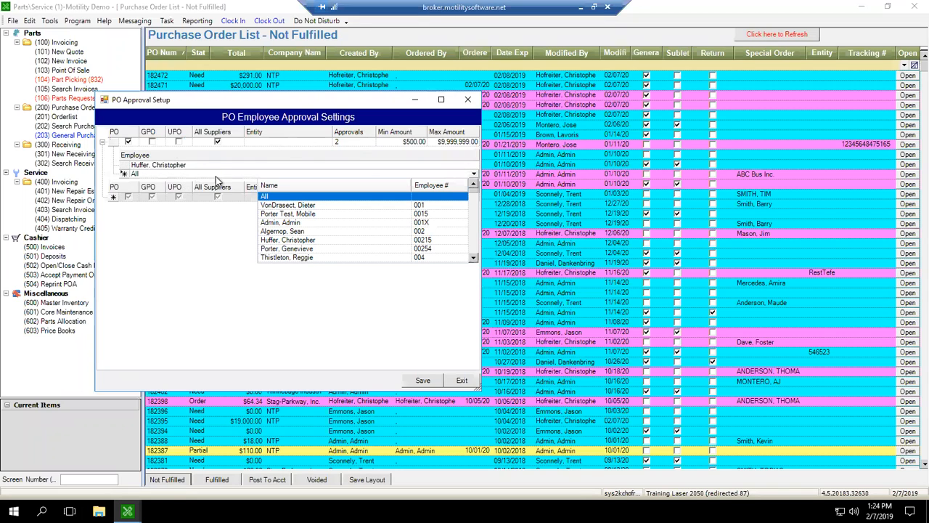
pyautogui.click(287, 248)
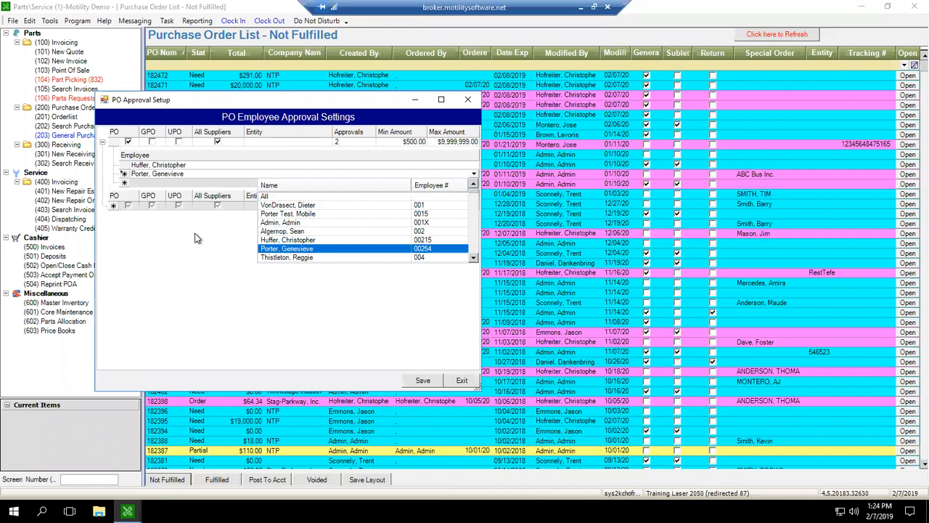
# Add two more approving employees to the rule, for four designated approvers in total.
pyautogui.click(179, 182)
pyautogui.click(178, 181)
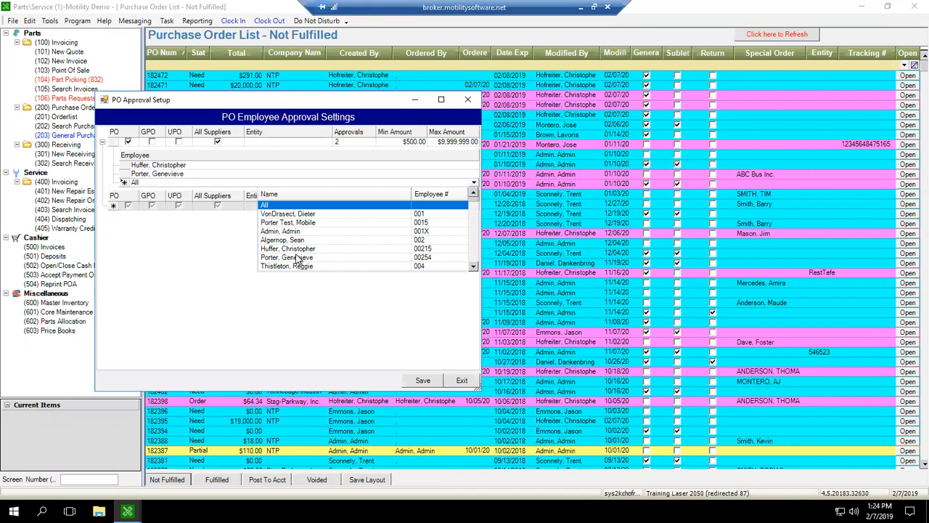
pyautogui.scroll(-2, 303, 262)
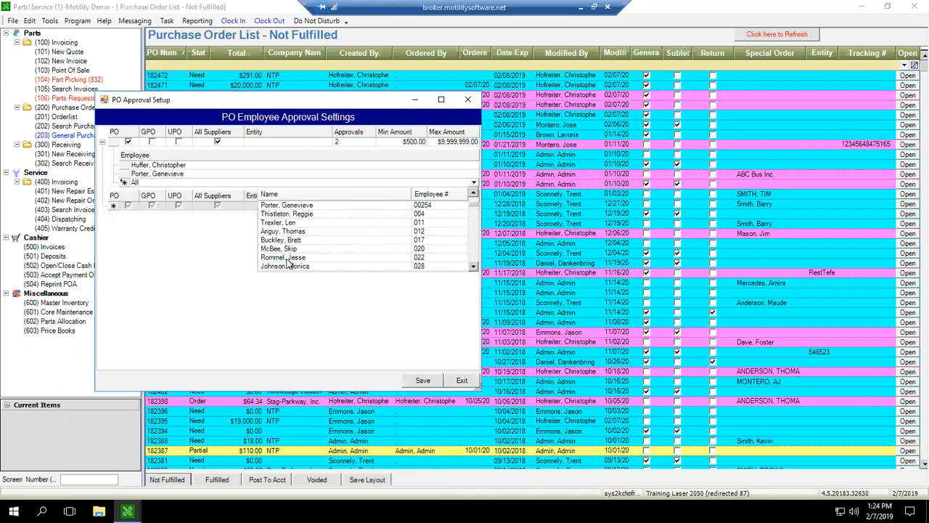
pyautogui.click(283, 257)
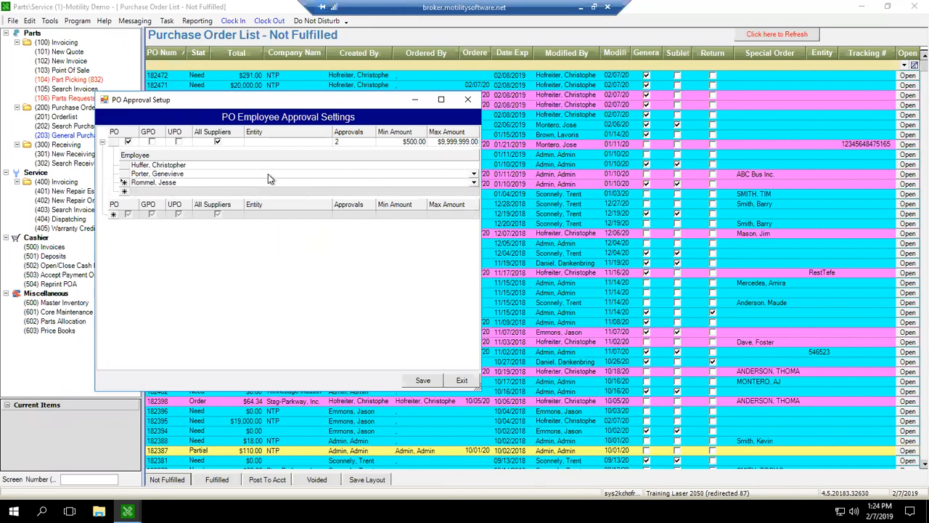
pyautogui.click(163, 189)
pyautogui.scroll(-5, 374, 260)
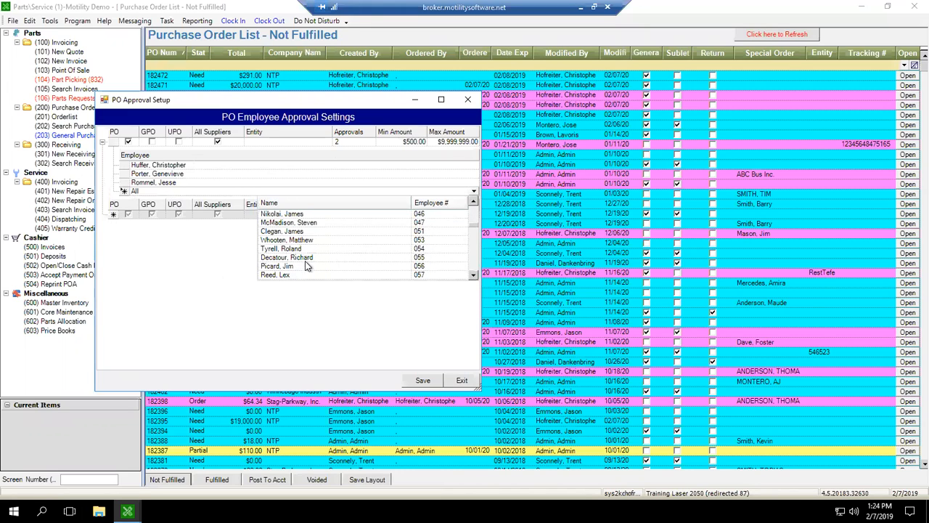
pyautogui.click(292, 277)
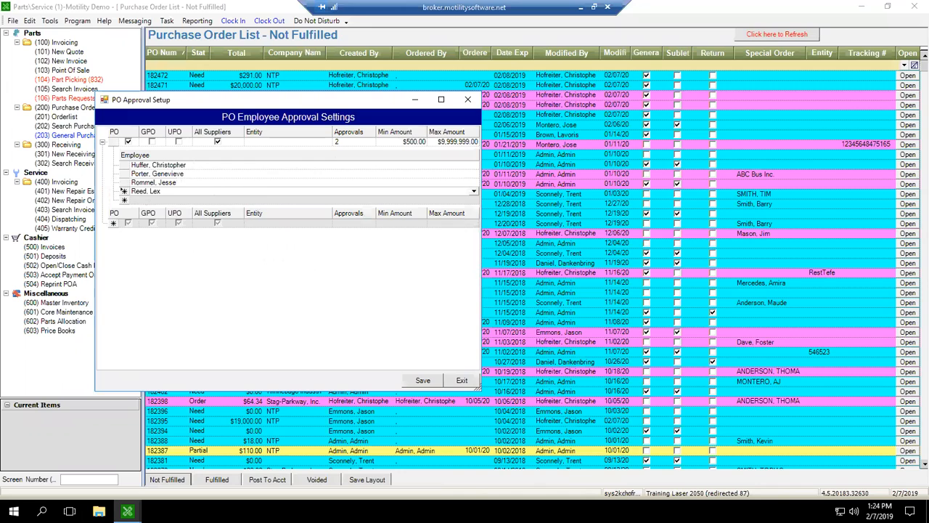
# Save the approval rule with its 2 required approvals and close the approval setup.
pyautogui.click(357, 141)
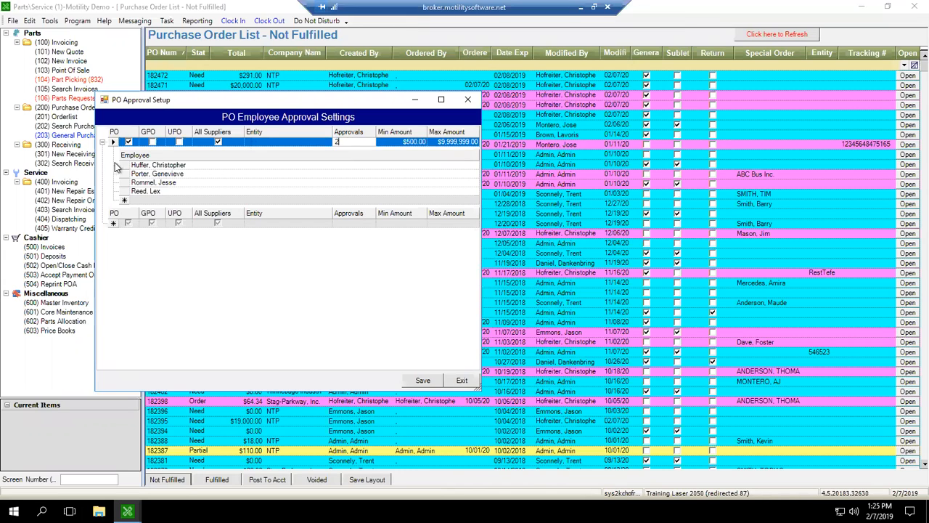
pyautogui.click(423, 380)
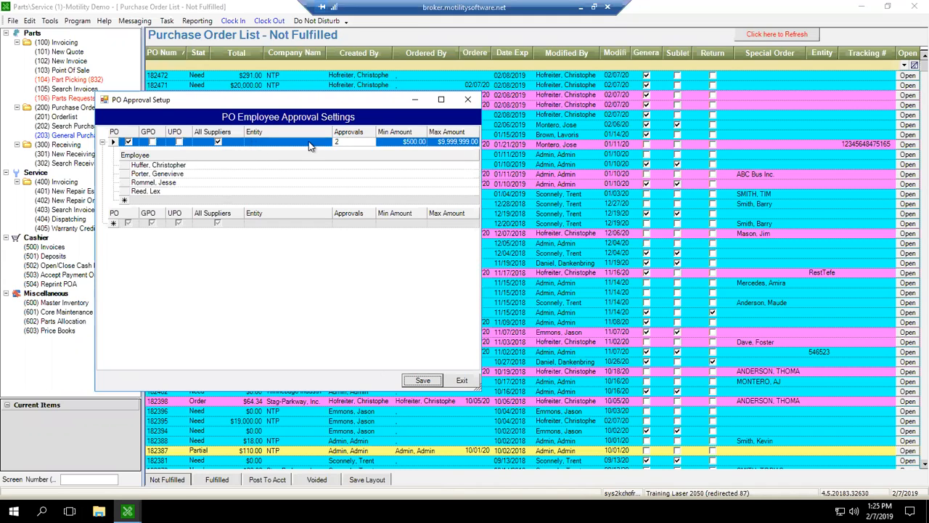
pyautogui.click(462, 380)
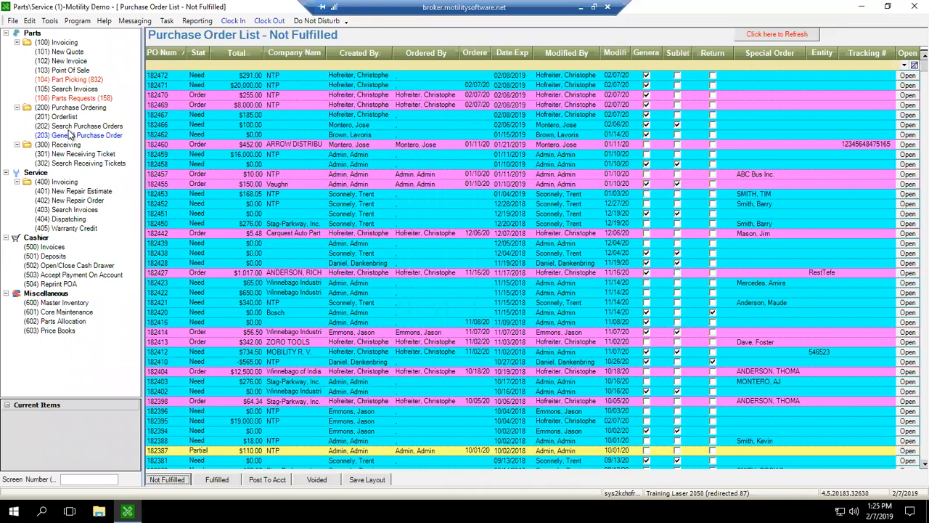
# Create a new general purchase order with NTP as the entity.
pyautogui.click(64, 137)
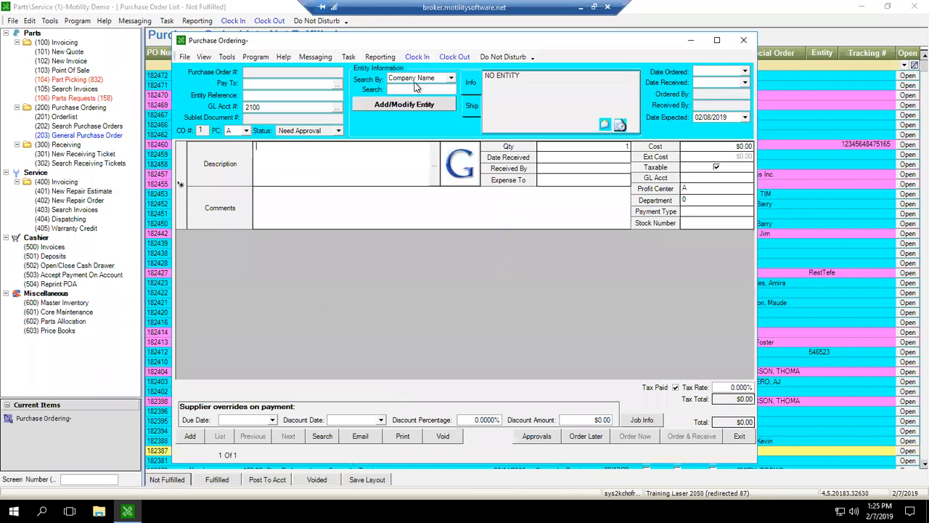
pyautogui.click(423, 88)
pyautogui.write('ntp')
pyautogui.press('Return')
# Enter a line item on the NTP purchase order with the description "test" and a cost of $600.00.
pyautogui.click(386, 175)
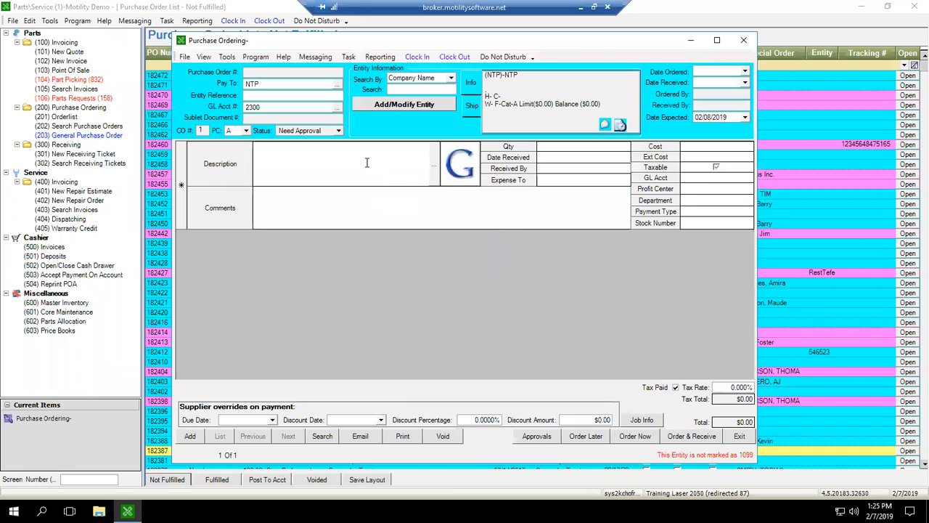
pyautogui.write('test')
pyautogui.press('Tab')
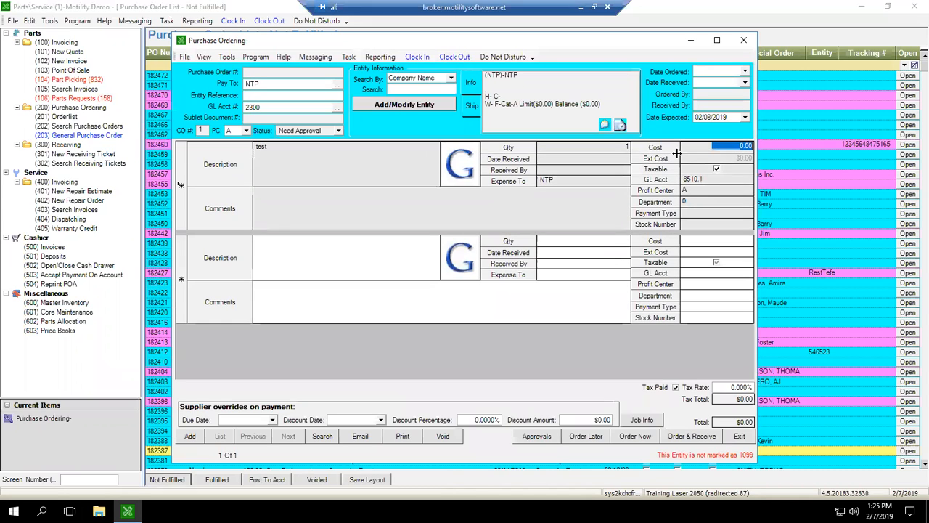
pyautogui.write('600')
pyautogui.press('Tab')
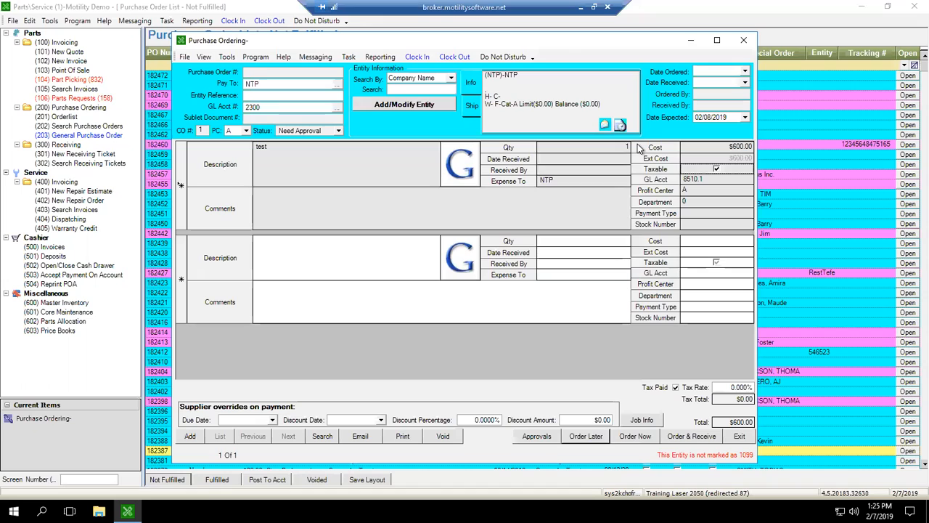
# Save the $600.00 NTP purchase order and place its order immediately, without printing any copies.
pyautogui.click(585, 436)
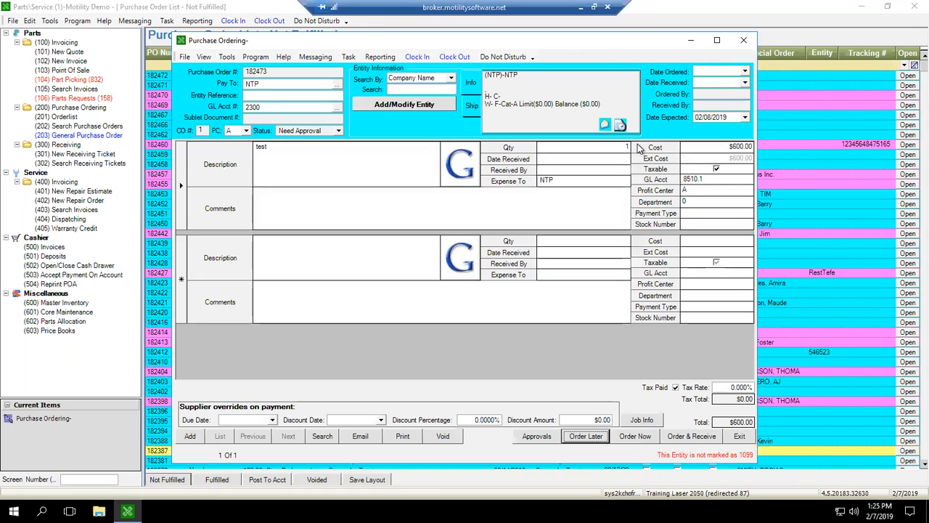
pyautogui.click(635, 436)
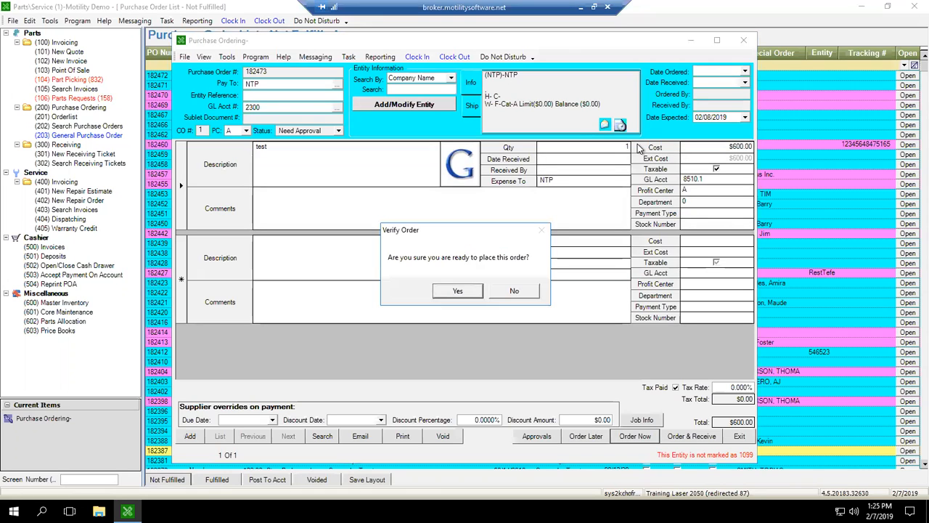
pyautogui.press('Return')
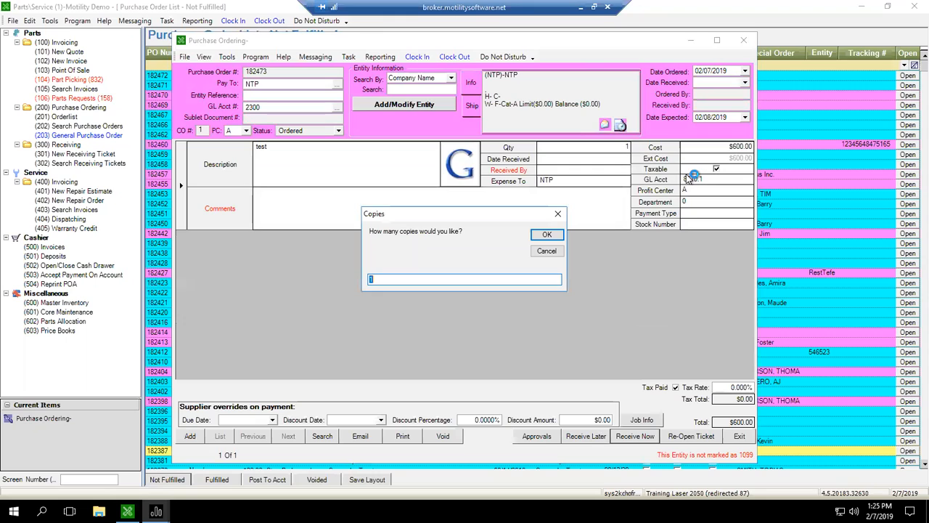
pyautogui.press('Escape')
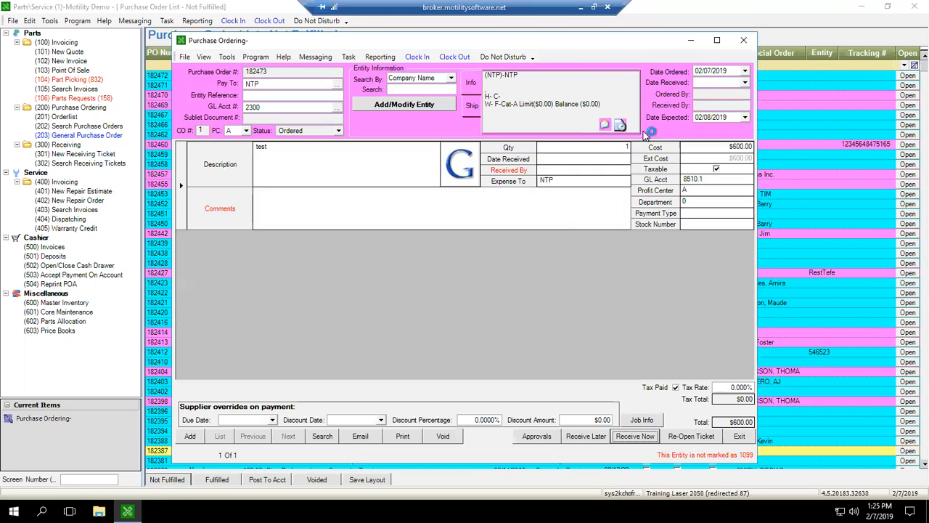
pyautogui.click(329, 216)
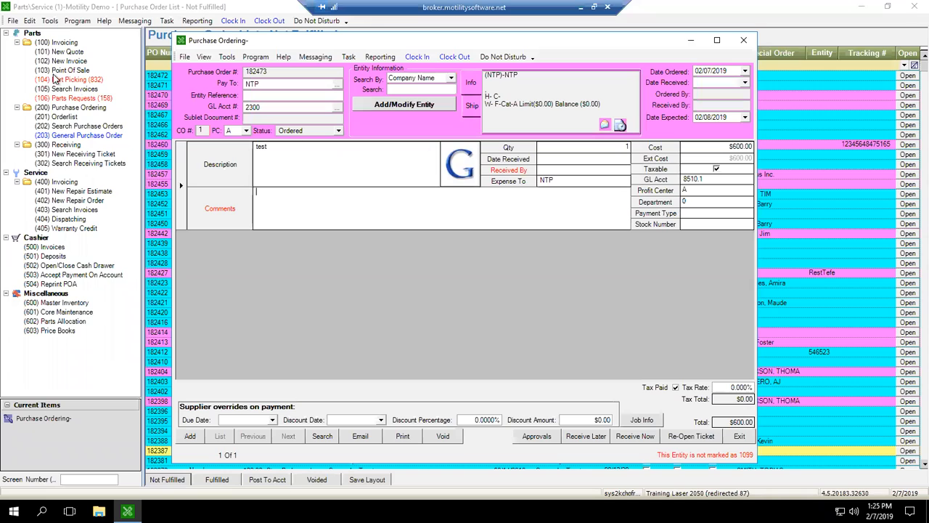
# Reopen the PO approval settings, extend the all-suppliers rule to GPO and UPO orders, and save it.
pyautogui.click(30, 21)
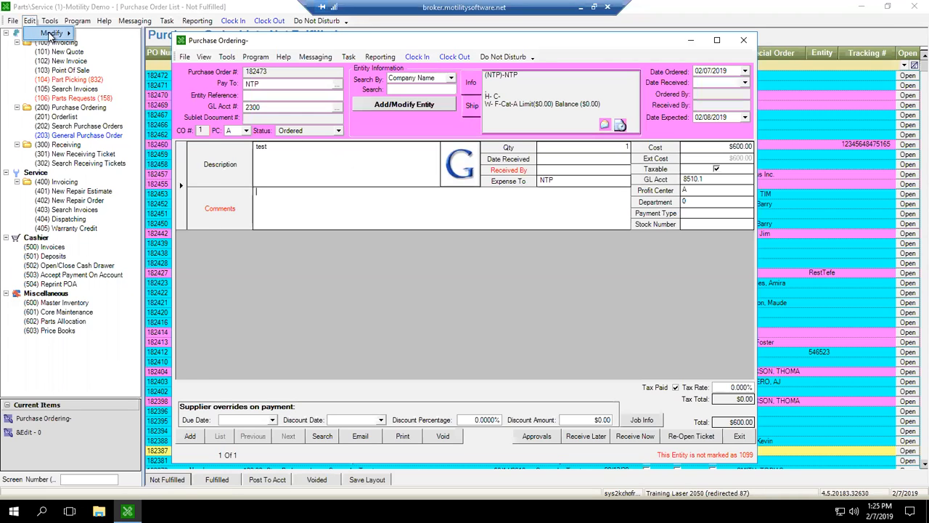
pyautogui.moveTo(51, 34)
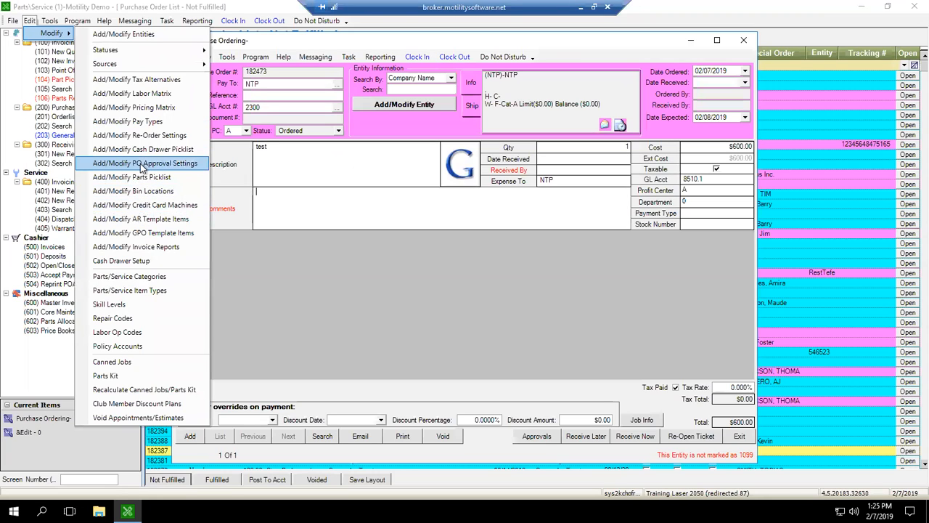
pyautogui.click(140, 163)
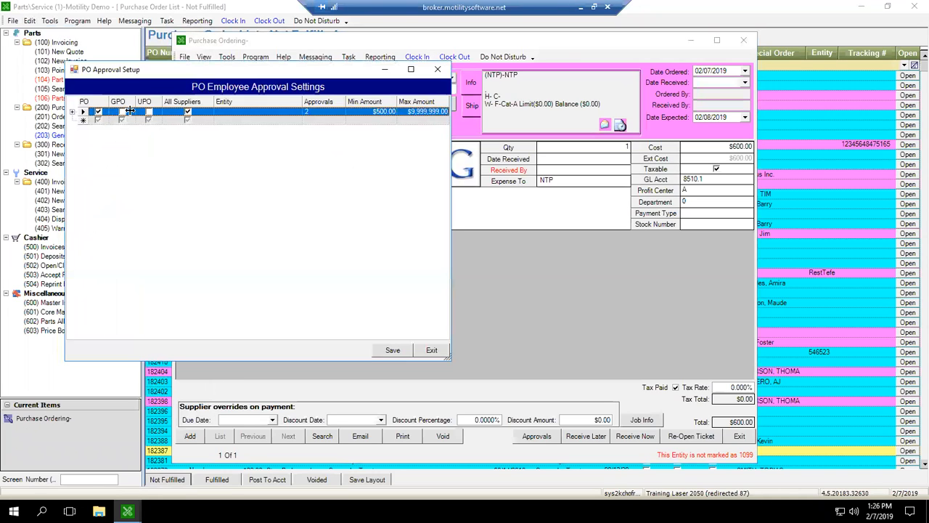
pyautogui.click(216, 112)
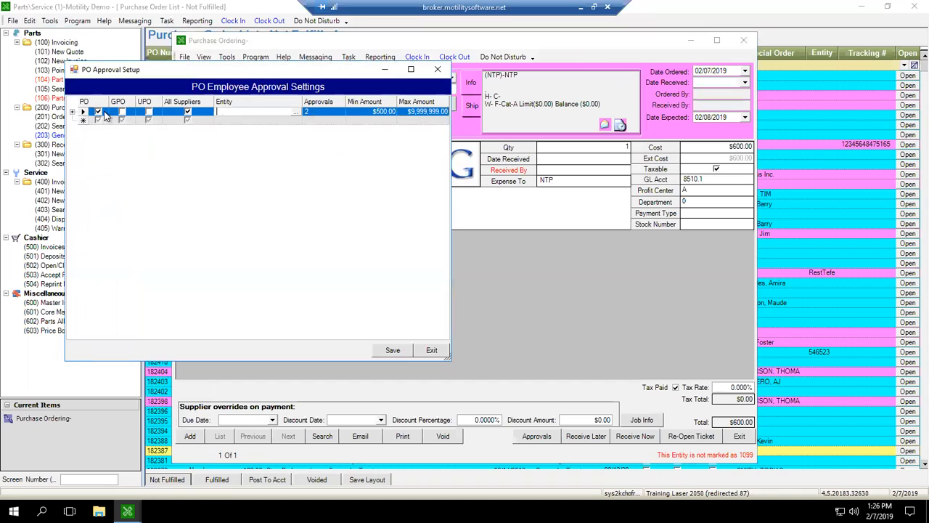
pyautogui.click(129, 113)
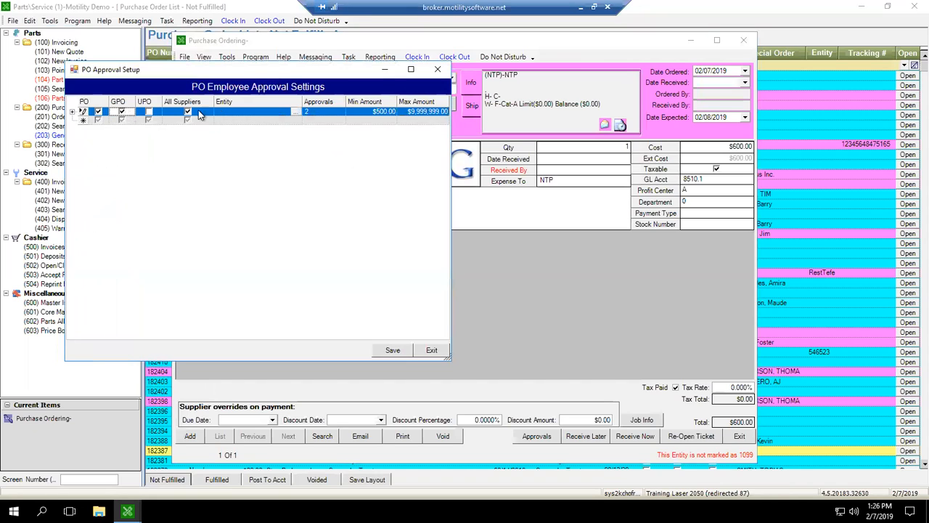
pyautogui.click(148, 112)
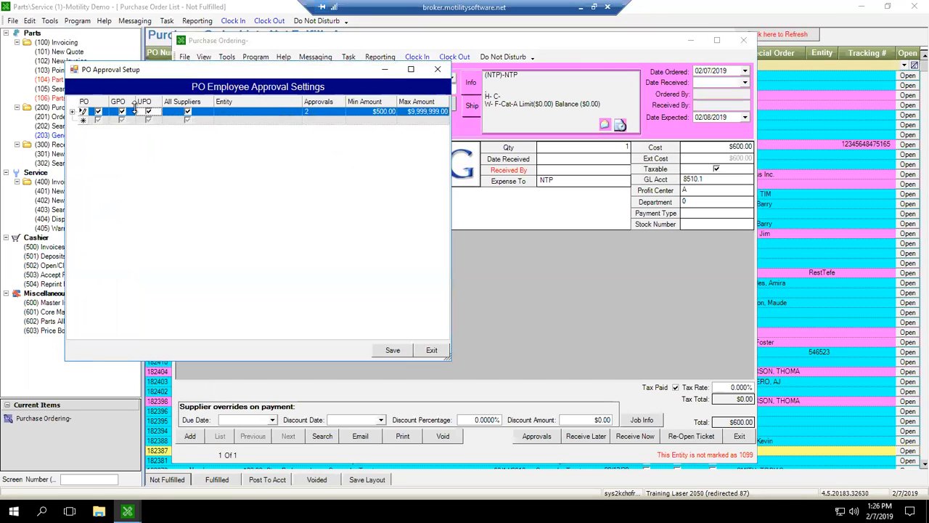
pyautogui.click(390, 349)
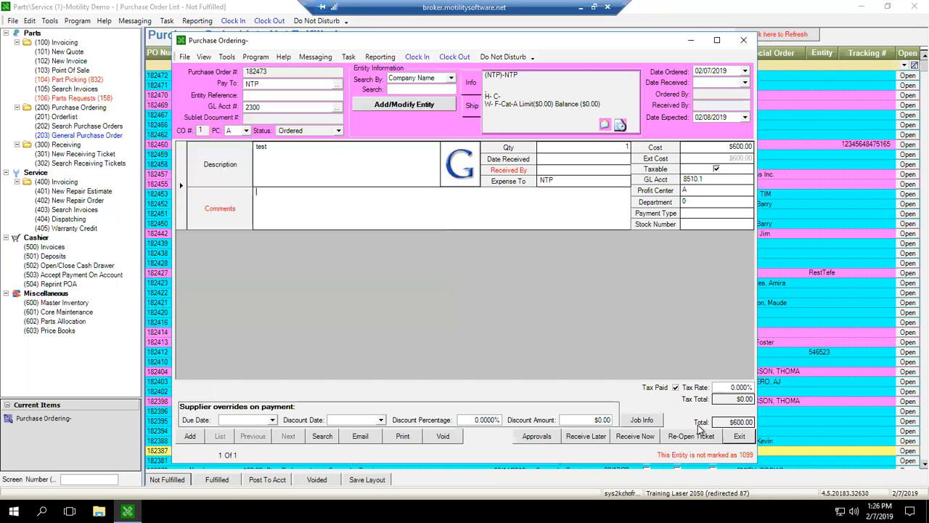
# Close the ordered PO and start another general purchase order with NTP as the entity.
pyautogui.press('Escape')
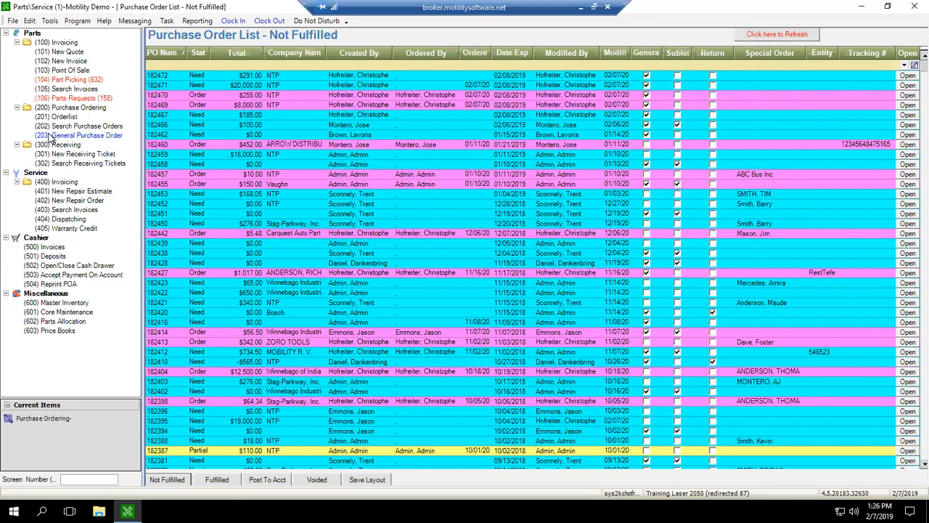
pyautogui.click(58, 136)
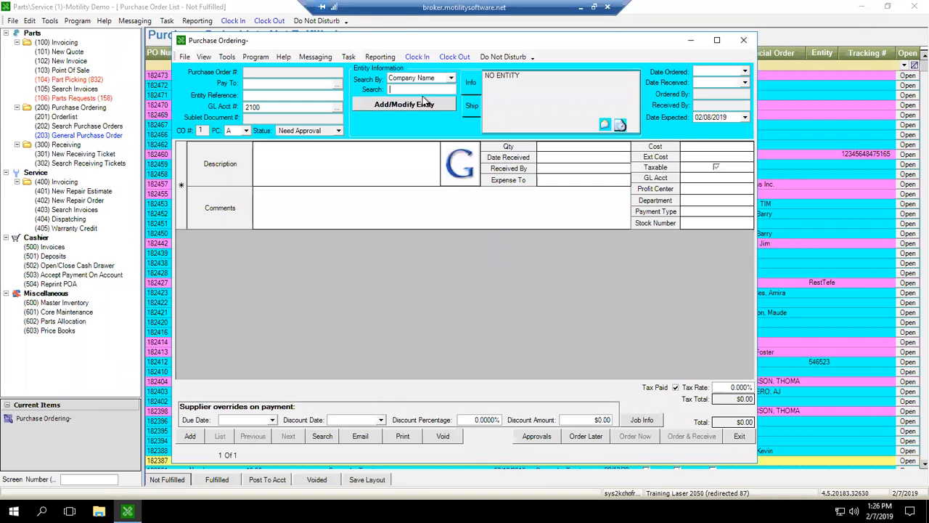
pyautogui.write('ntp')
pyautogui.press('Return')
pyautogui.press('Return')
# Add a "test" line item costing $600.00 to the new NTP purchase order.
pyautogui.click(312, 149)
pyautogui.write('test')
pyautogui.click(700, 148)
pyautogui.write('600')
pyautogui.press('Tab')
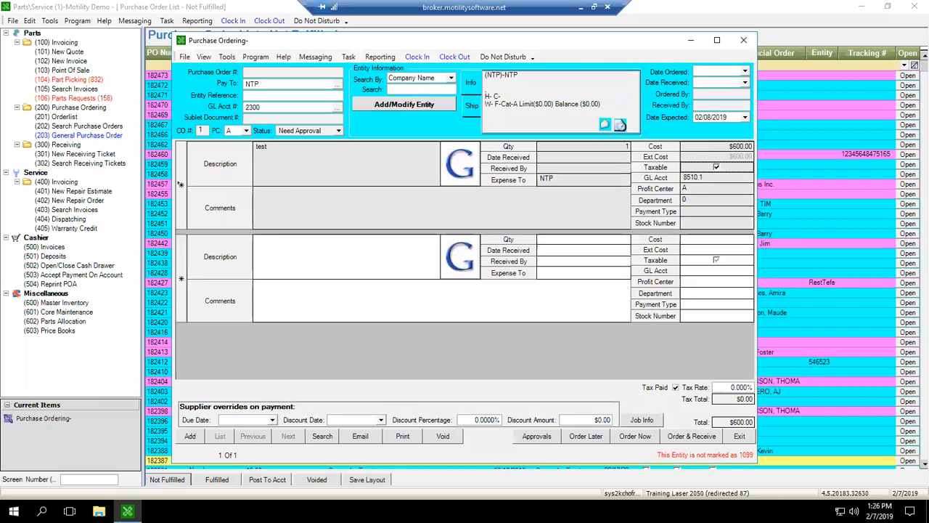
# Try to place the $600.00 NTP purchase order immediately, without printing any copies.
pyautogui.click(634, 436)
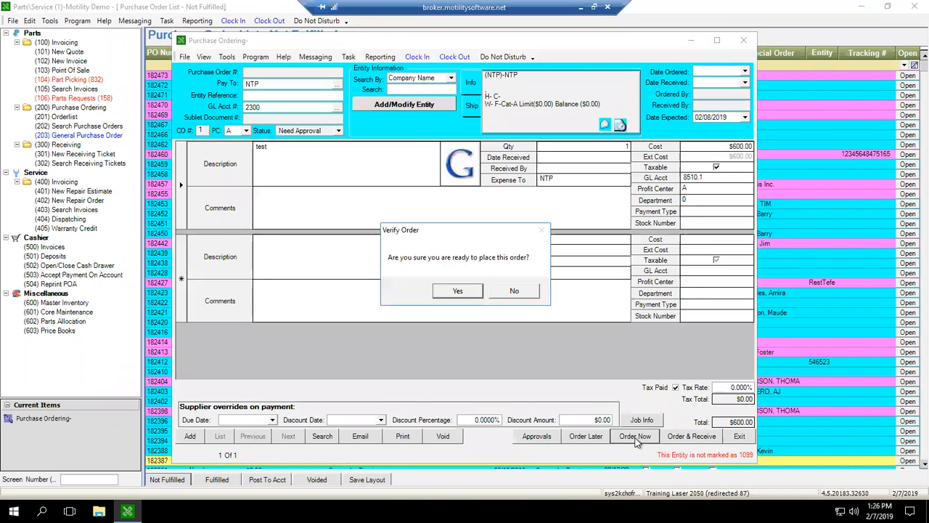
pyautogui.press('Return')
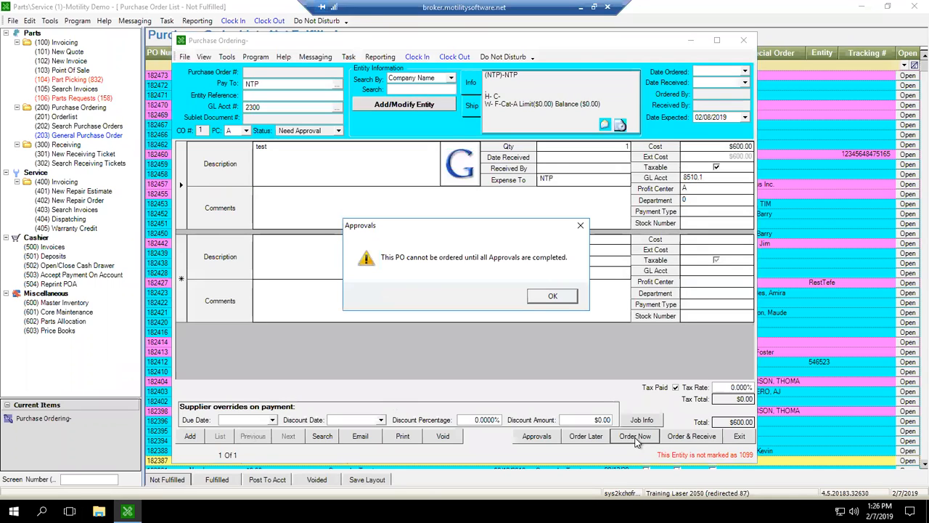
pyautogui.press('Return')
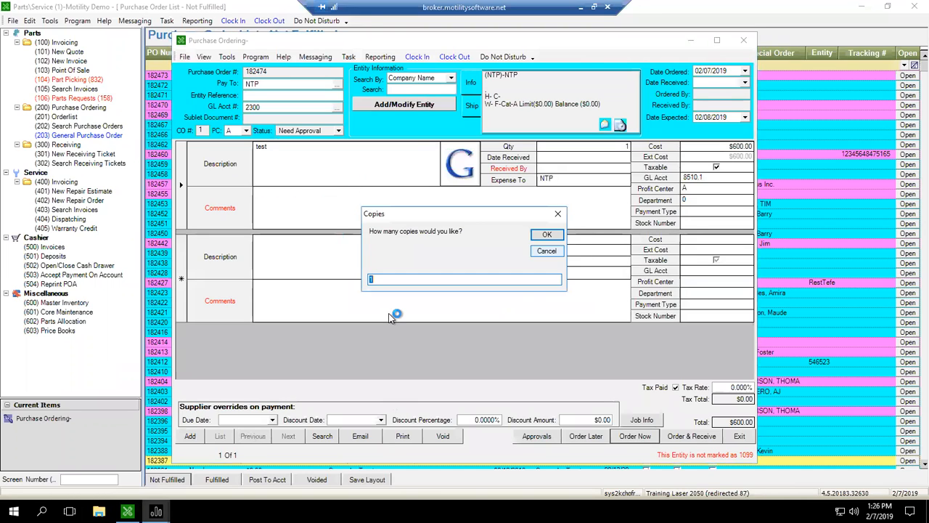
pyautogui.press('Escape')
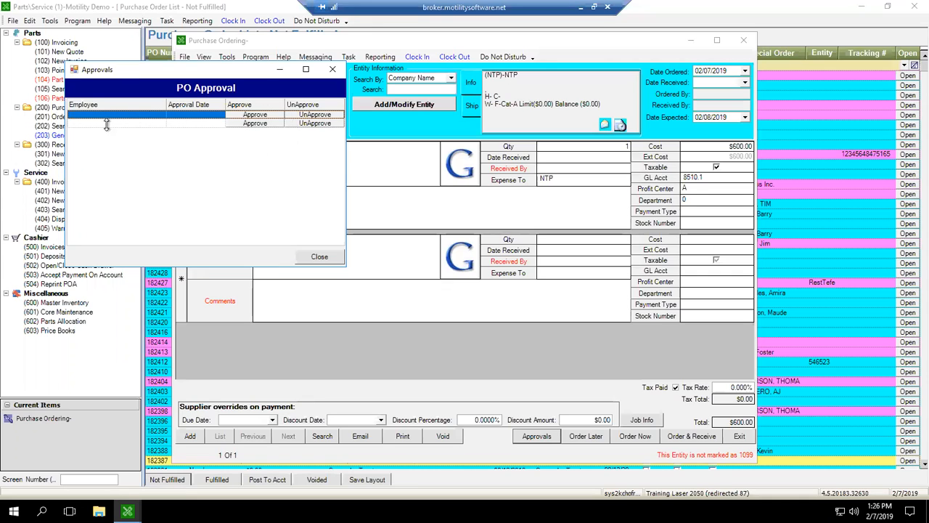
# Try to approve the purchase order on its first approval line, check the second line, and close the approvals.
pyautogui.click(256, 114)
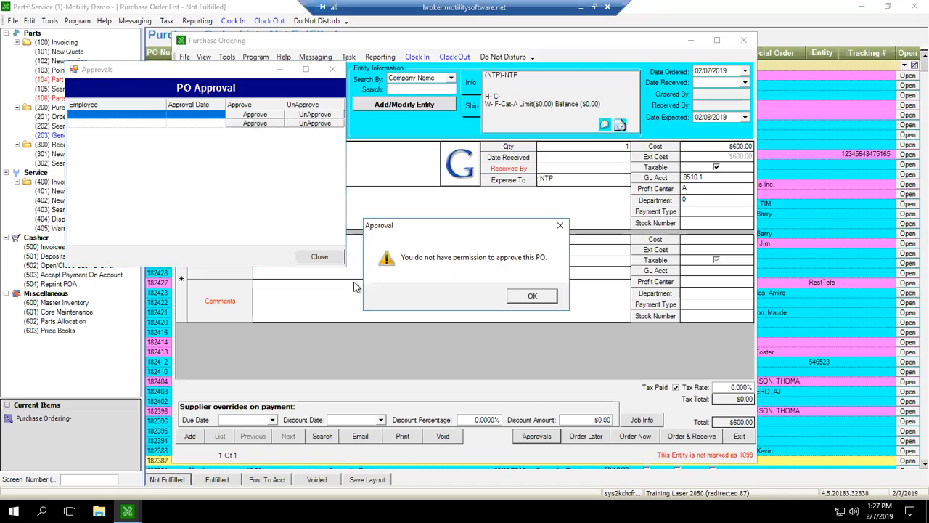
pyautogui.press('Return')
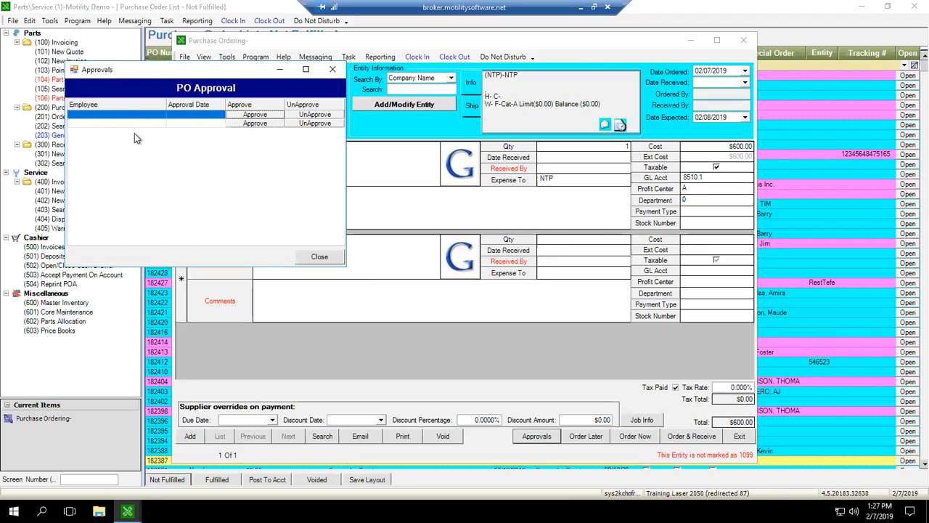
pyautogui.click(97, 123)
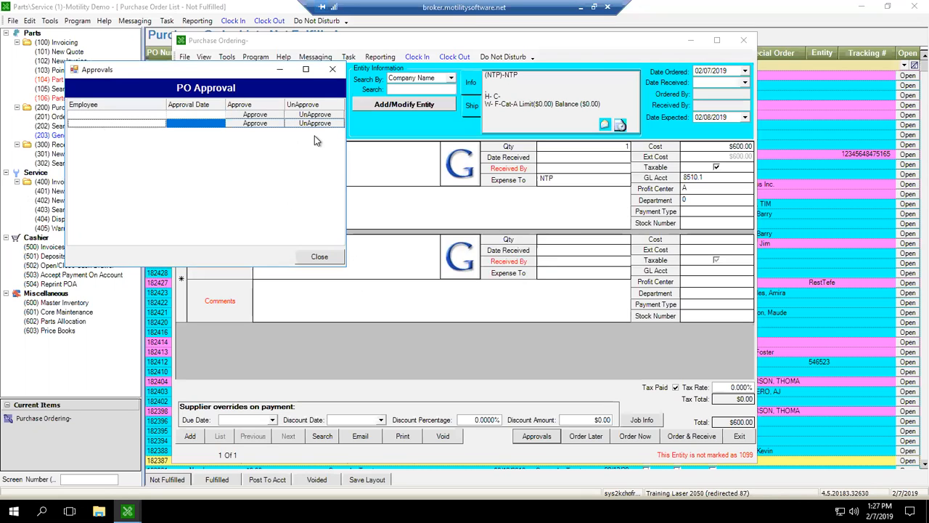
pyautogui.click(330, 124)
pyautogui.click(332, 69)
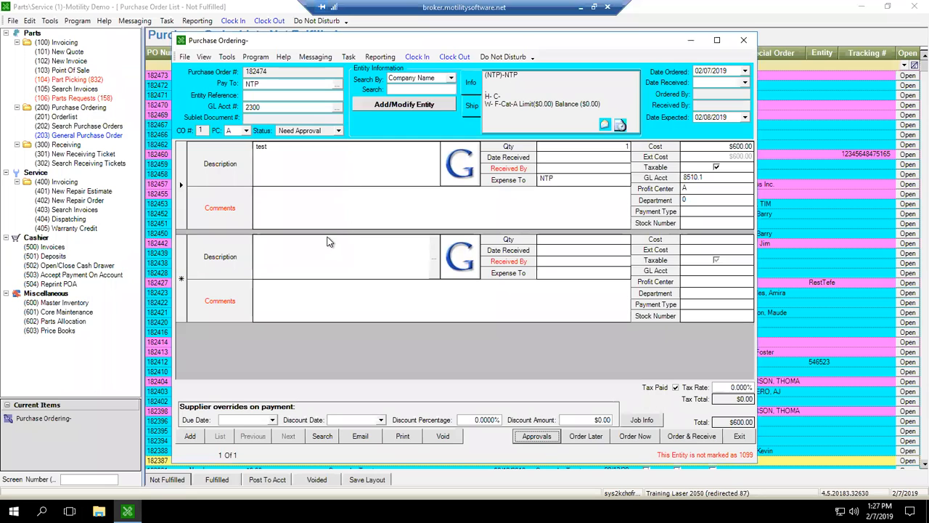
# Exit the $600.00 purchase order and return to the list of unfulfilled purchase orders.
pyautogui.click(306, 173)
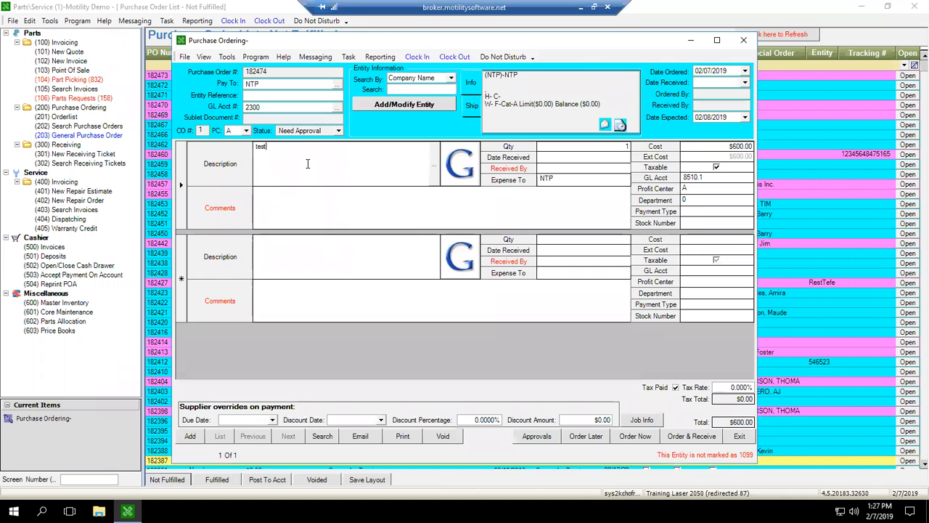
pyautogui.click(693, 132)
pyautogui.click(739, 435)
pyautogui.click(67, 108)
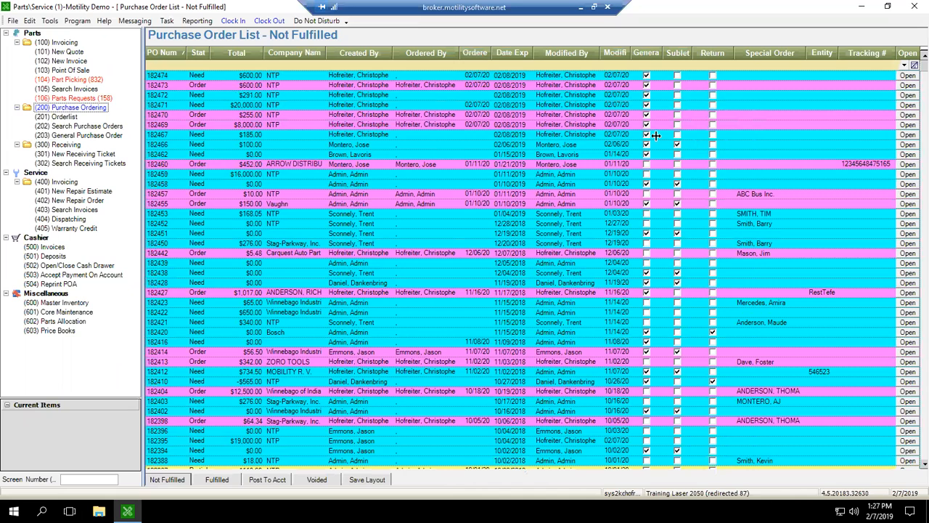
# Open the $16,000.00 NTP refrigerator purchase order, examine its required approval lines, and close the approvals.
pyautogui.click(655, 174)
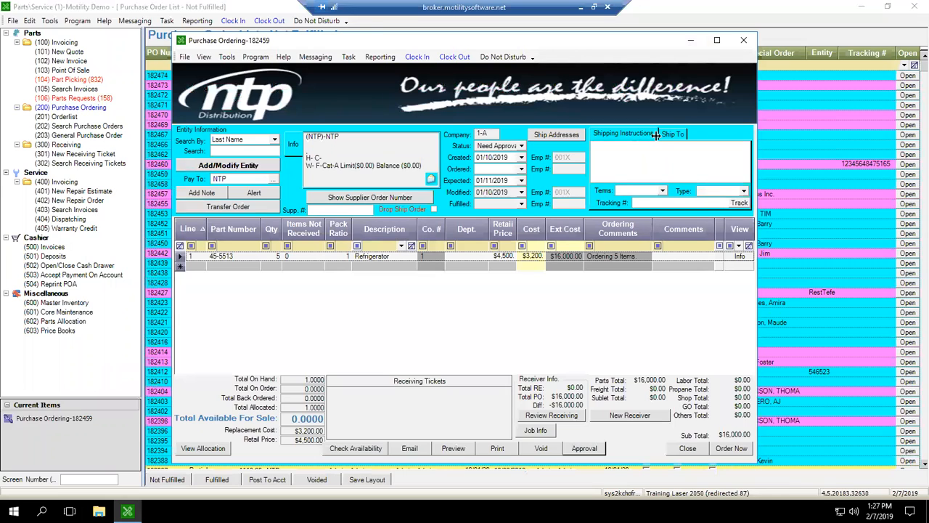
pyautogui.click(584, 448)
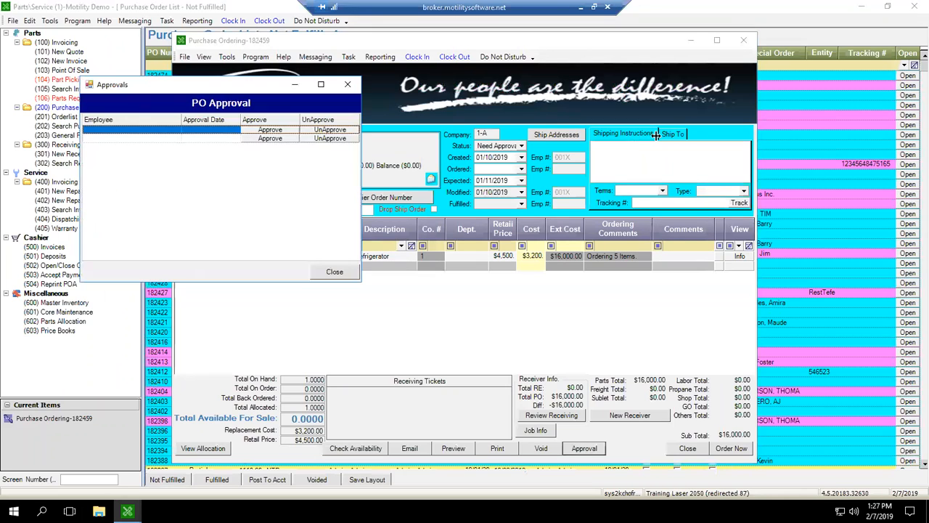
pyautogui.click(108, 136)
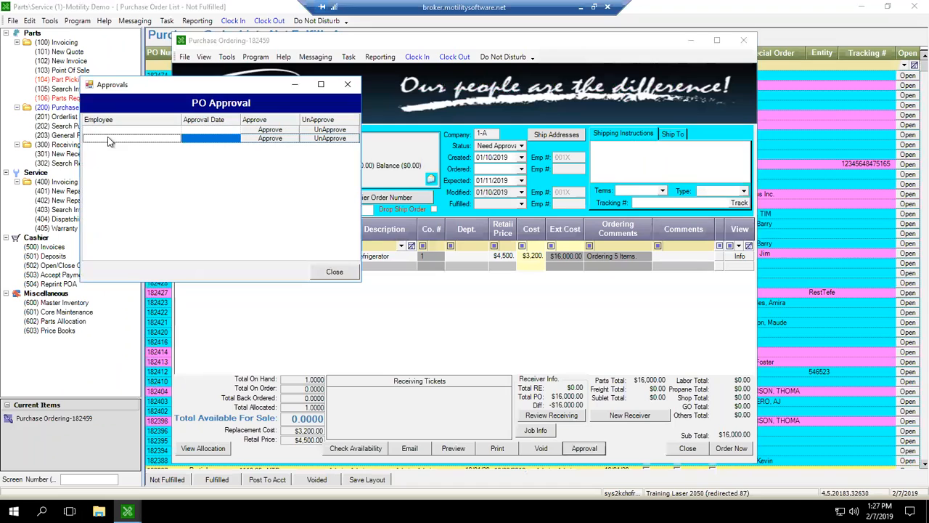
pyautogui.click(108, 138)
pyautogui.click(347, 84)
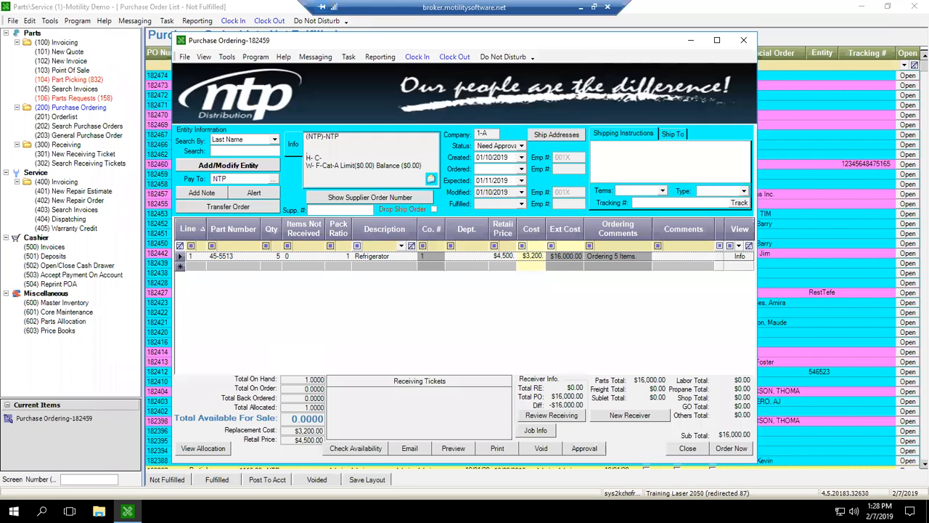
pyautogui.click(29, 20)
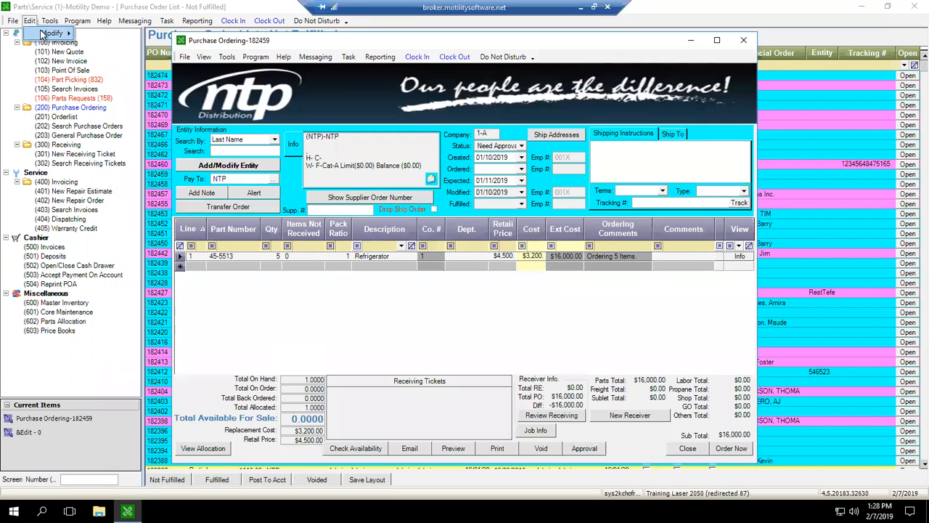
pyautogui.moveTo(45, 33)
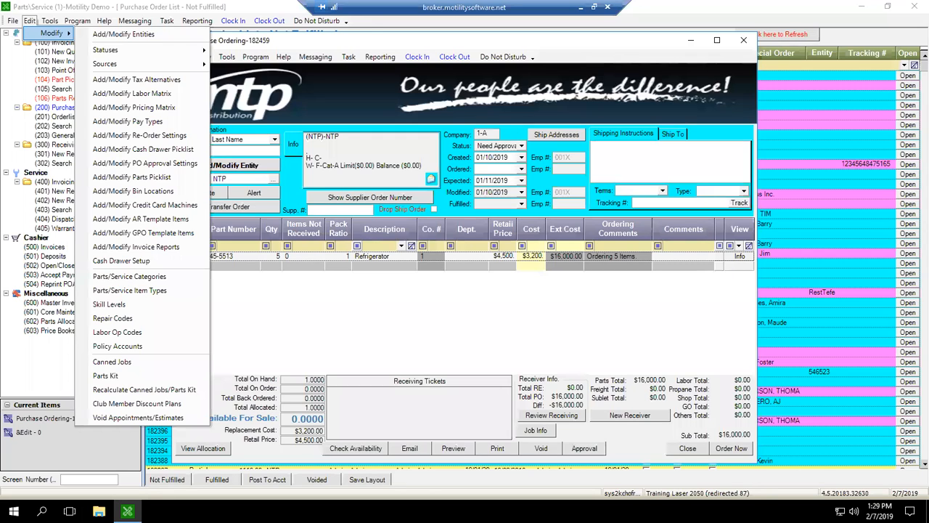
pyautogui.click(284, 65)
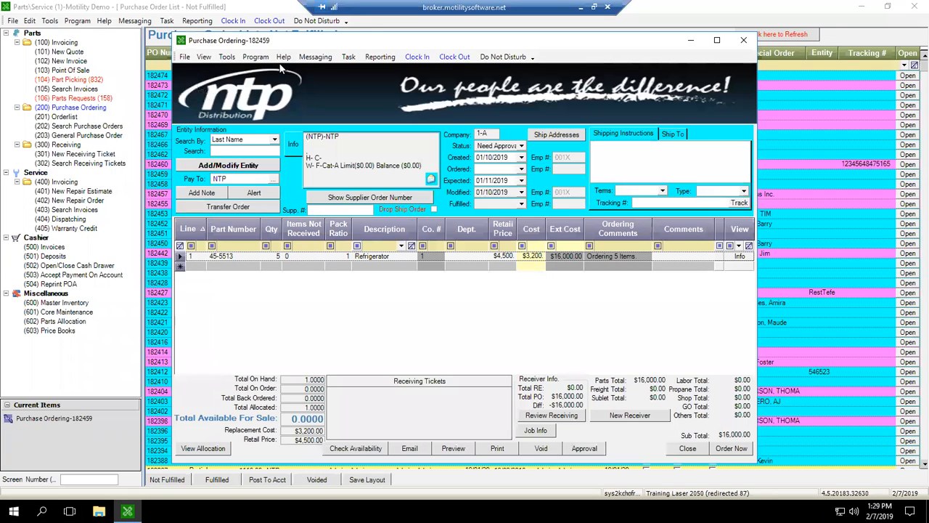
# Close the refrigerator purchase order and widen the Status column in the unfulfilled purchase order list.
pyautogui.click(744, 41)
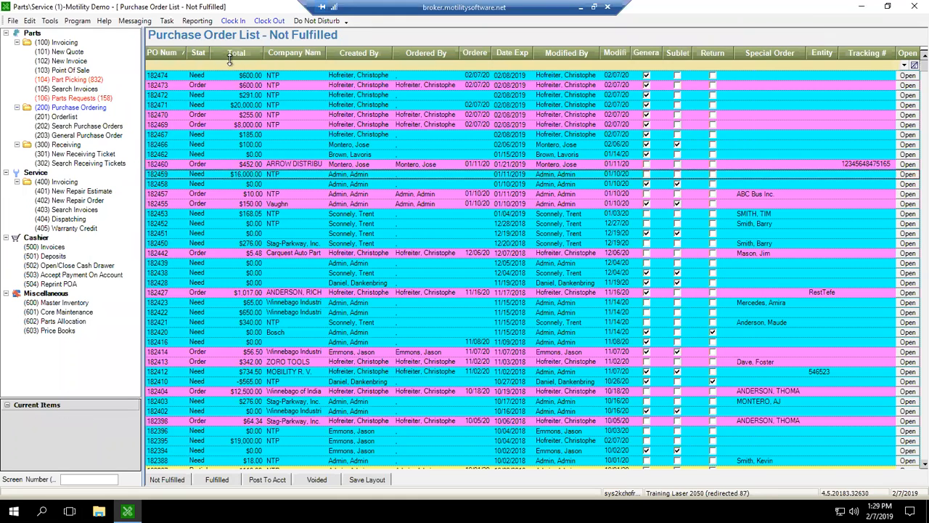
pyautogui.click(59, 108)
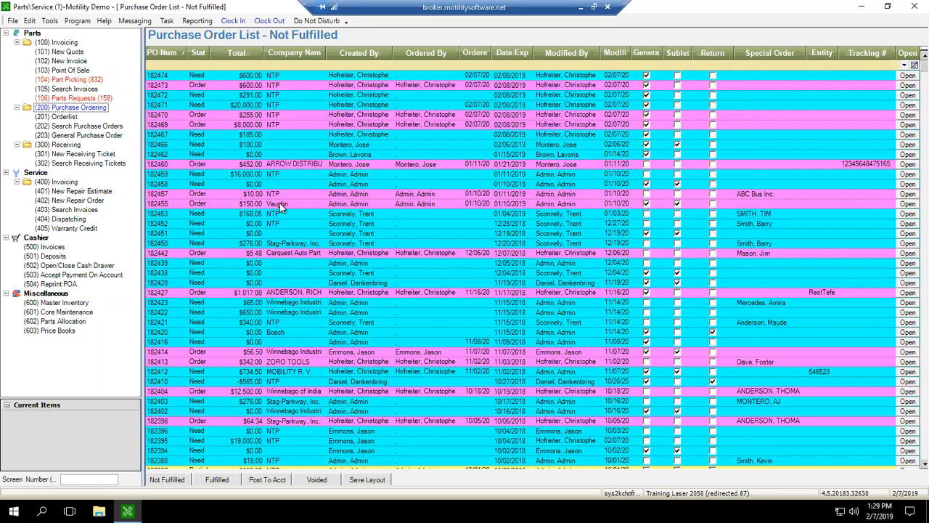
pyautogui.click(225, 49)
pyautogui.moveTo(225, 48); pyautogui.dragTo(254, 51)
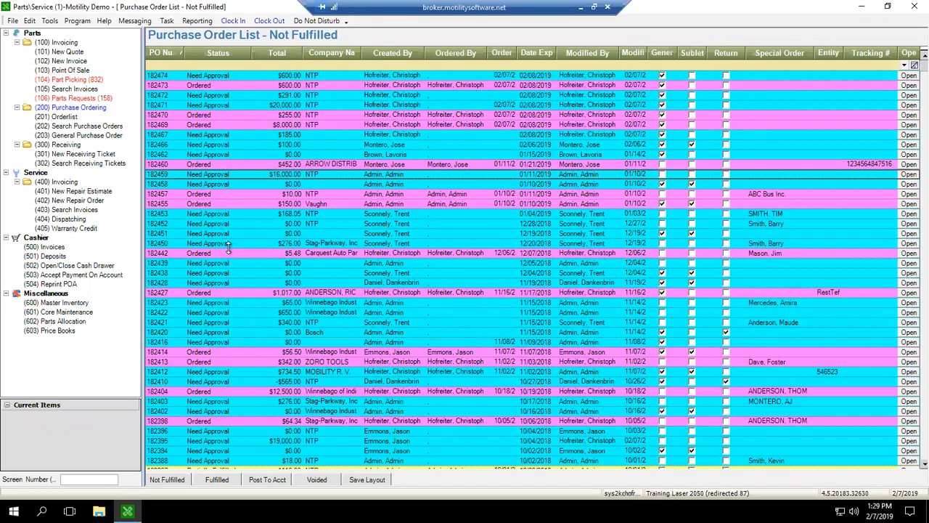
# Open the $0.00 NTP purchase order for miscellaneous materials, check its approvals, and close the order.
pyautogui.click(215, 225)
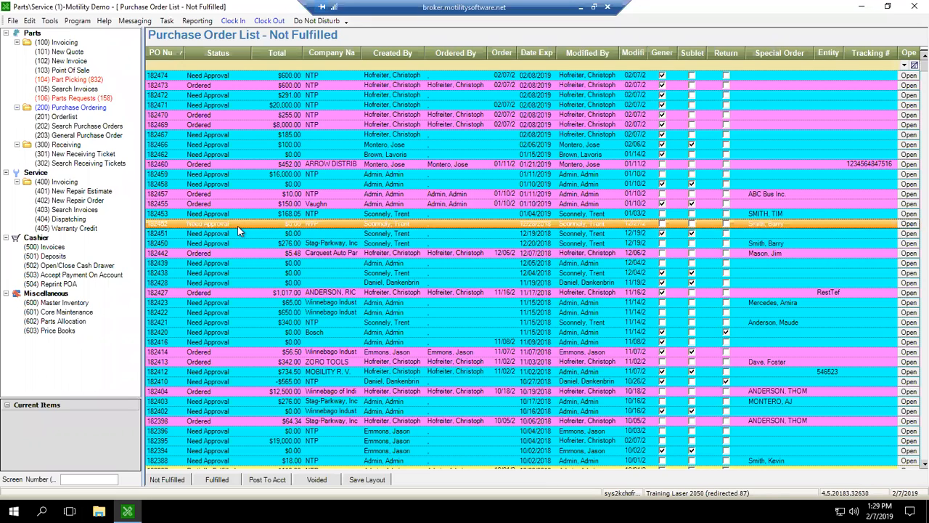
pyautogui.doubleClick(267, 227)
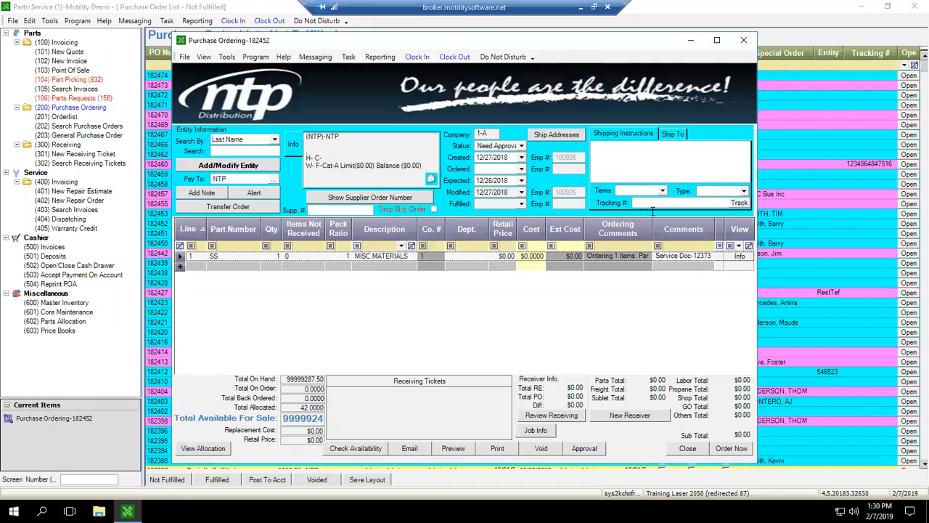
pyautogui.click(584, 448)
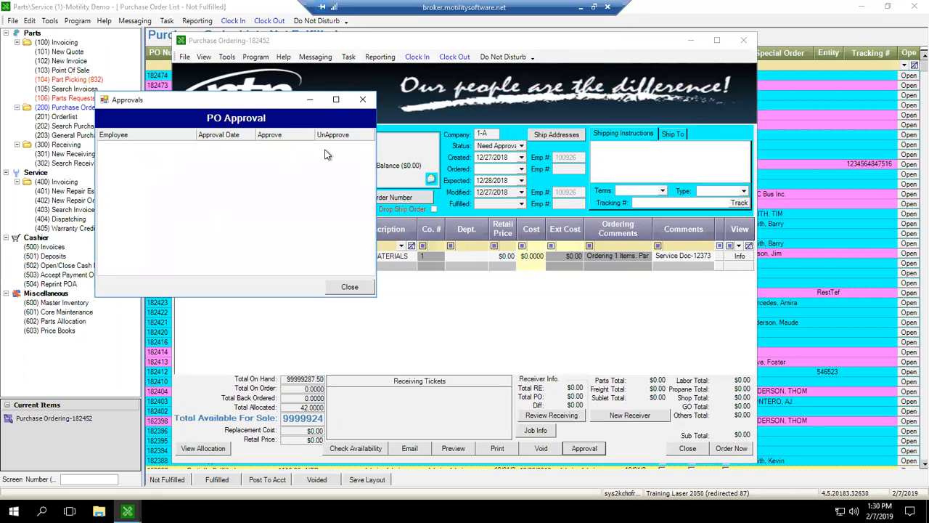
pyautogui.click(361, 98)
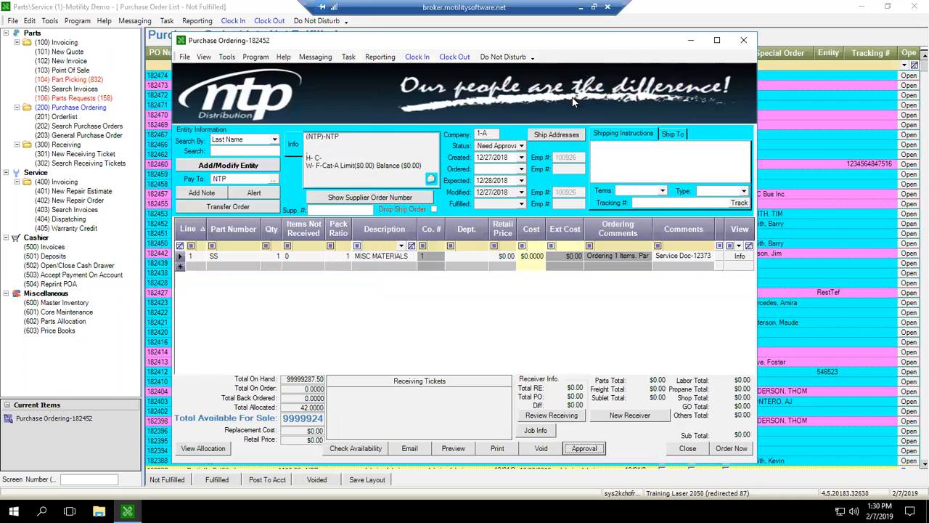
pyautogui.click(745, 42)
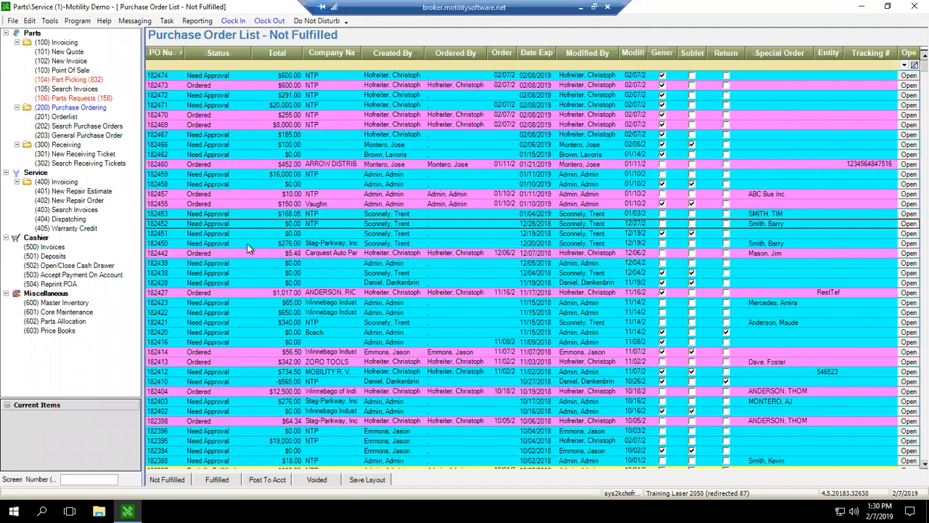
# Reopen the PO approval settings and expand the all-suppliers rule to show its approving employees.
pyautogui.click(227, 235)
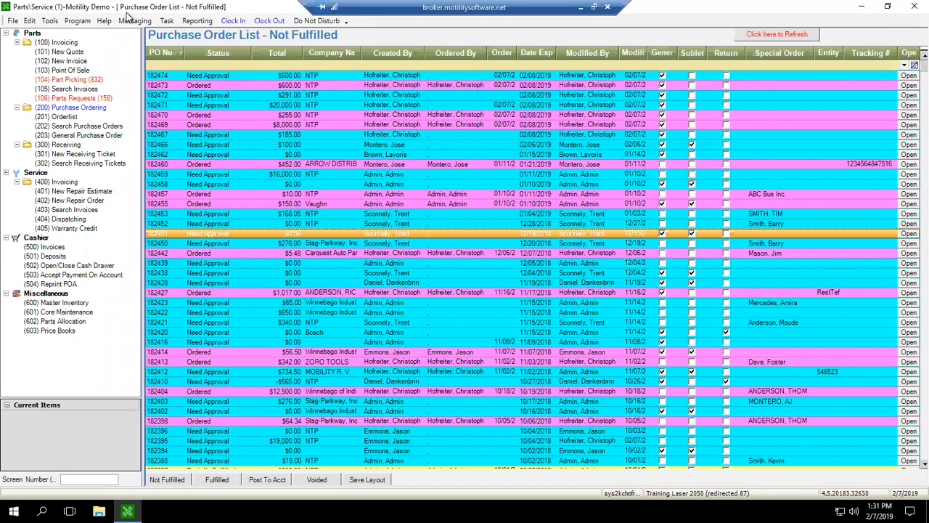
pyautogui.click(31, 21)
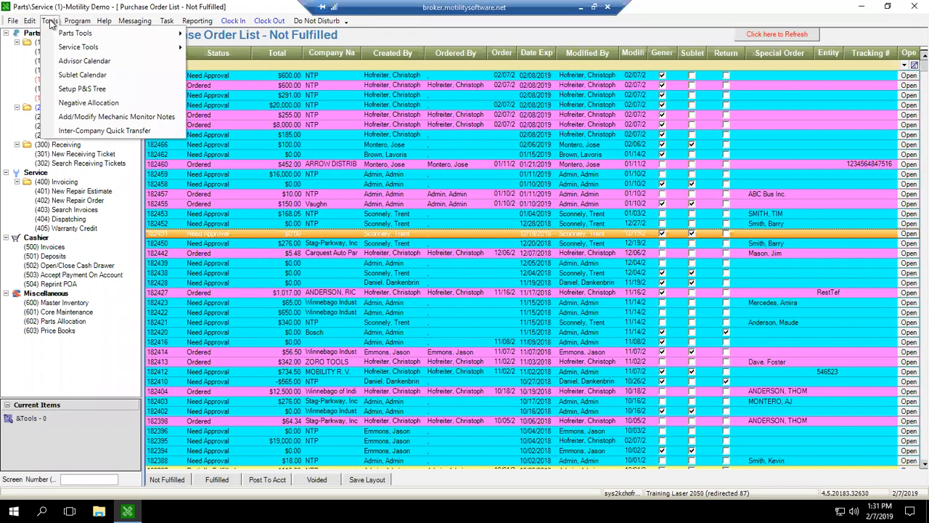
pyautogui.moveTo(36, 36)
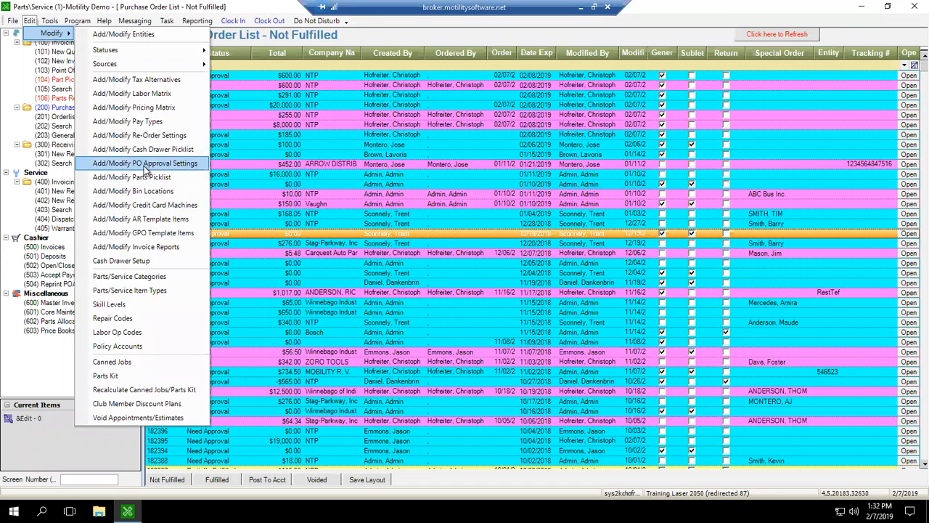
pyautogui.click(198, 164)
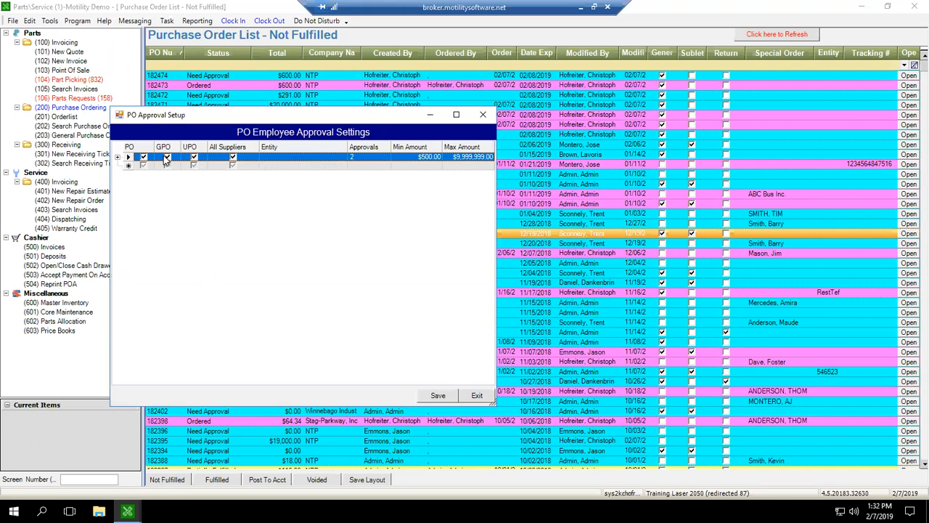
pyautogui.click(117, 157)
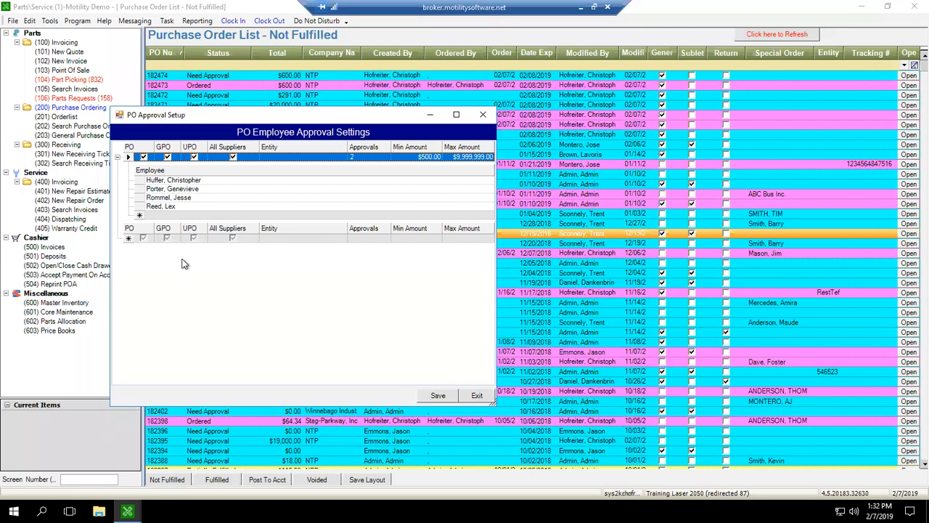
# Look through the employee choices available for the first approver of the all-suppliers rule.
pyautogui.click(177, 181)
pyautogui.click(177, 184)
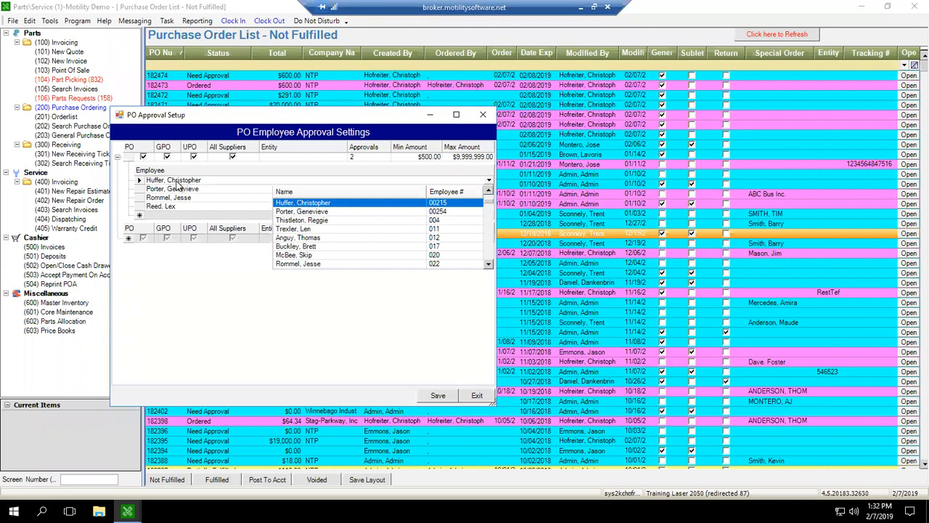
pyautogui.click(177, 184)
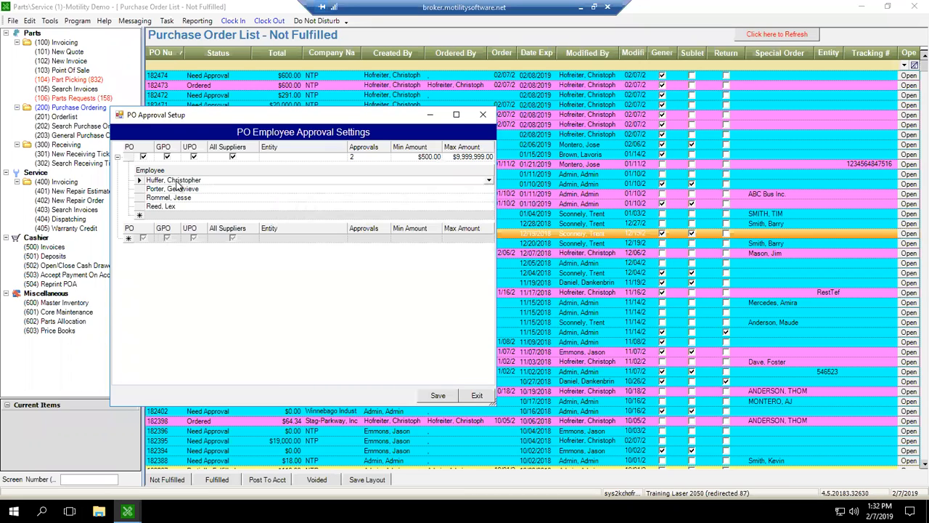
pyautogui.click(385, 153)
pyautogui.click(184, 180)
pyautogui.click(183, 180)
# Set the existing all-suppliers rule to 1 required approval with a maximum amount of $2,000.00.
pyautogui.click(373, 156)
pyautogui.write('1')
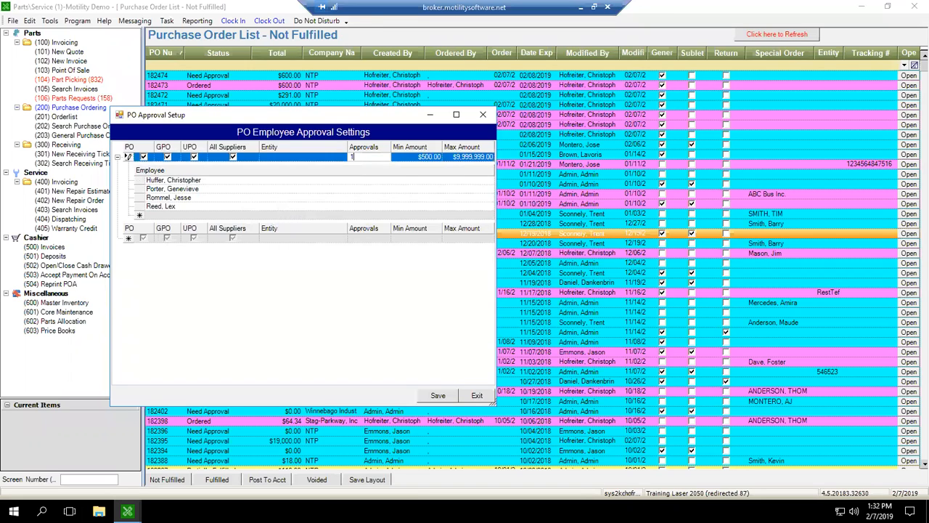
pyautogui.click(470, 157)
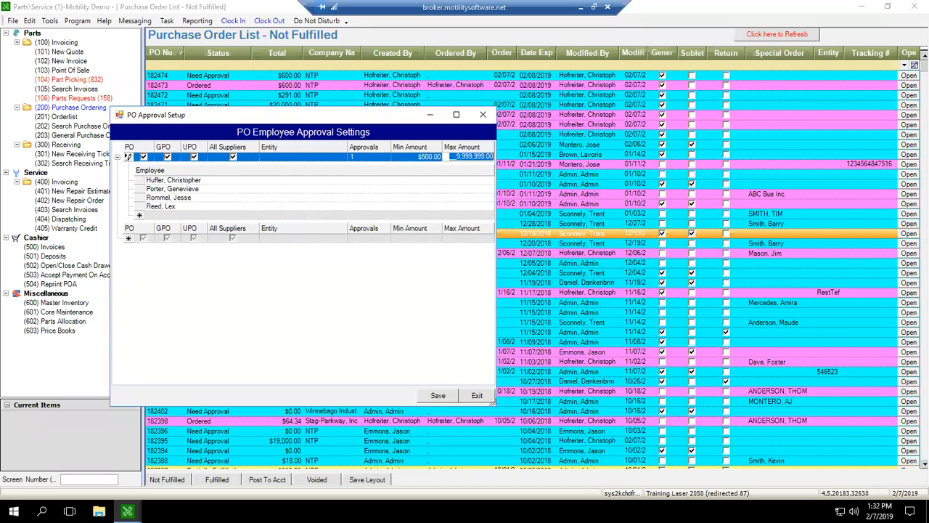
pyautogui.write('2,000')
pyautogui.click(206, 188)
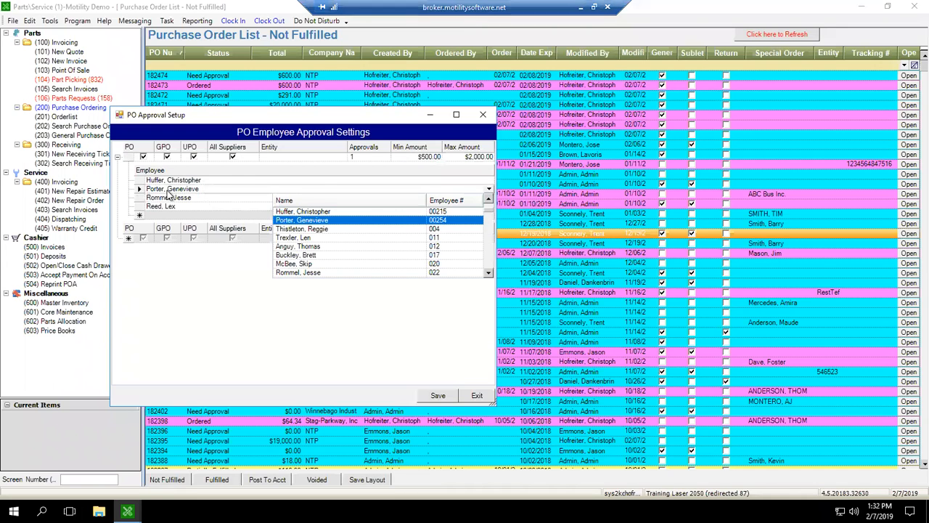
pyautogui.click(157, 260)
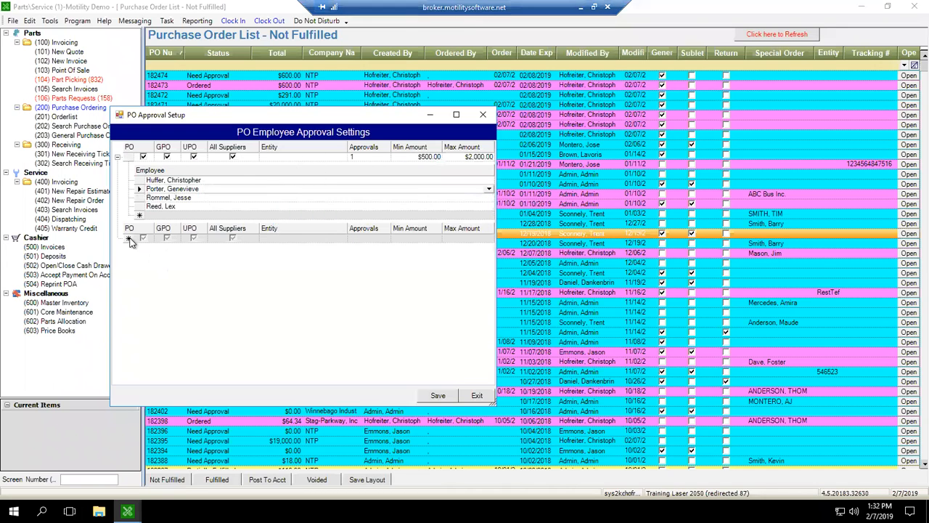
# Add a second approval rule that applies to PO, GPO, UPO and all suppliers.
pyautogui.click(142, 238)
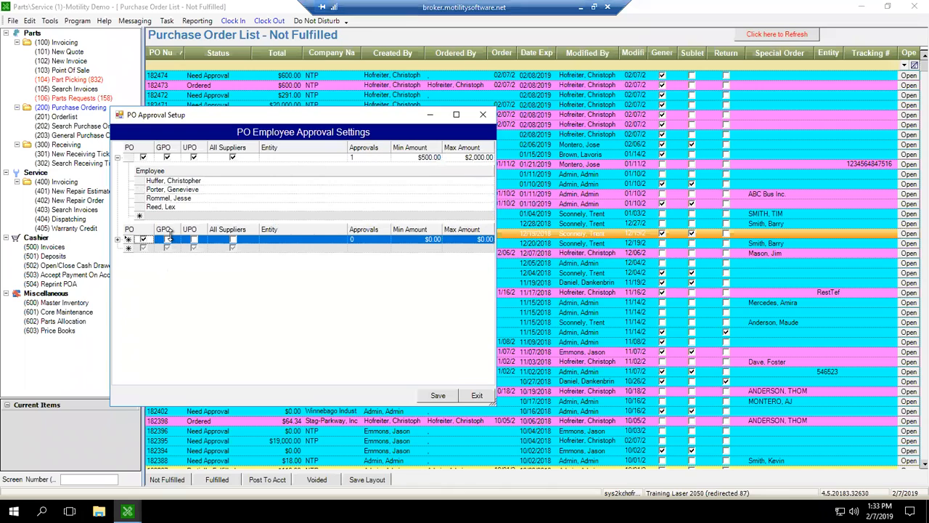
pyautogui.click(167, 239)
pyautogui.click(193, 239)
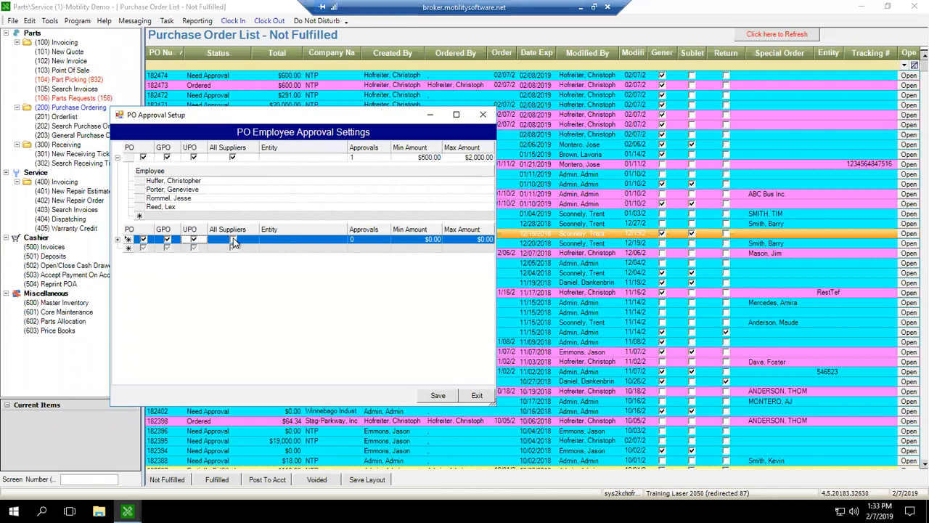
pyautogui.click(232, 240)
# Give the second rule 2 required approvals, a minimum amount of $2,000.01 and a maximum of $9,999,999.00.
pyautogui.click(369, 240)
pyautogui.write('1')
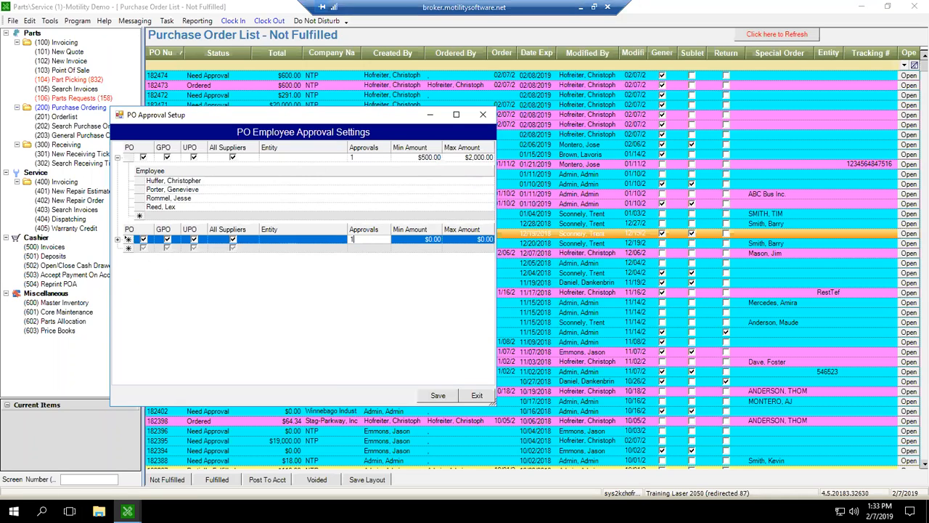
pyautogui.press('BackSpace')
pyautogui.write('2')
pyautogui.press('Tab')
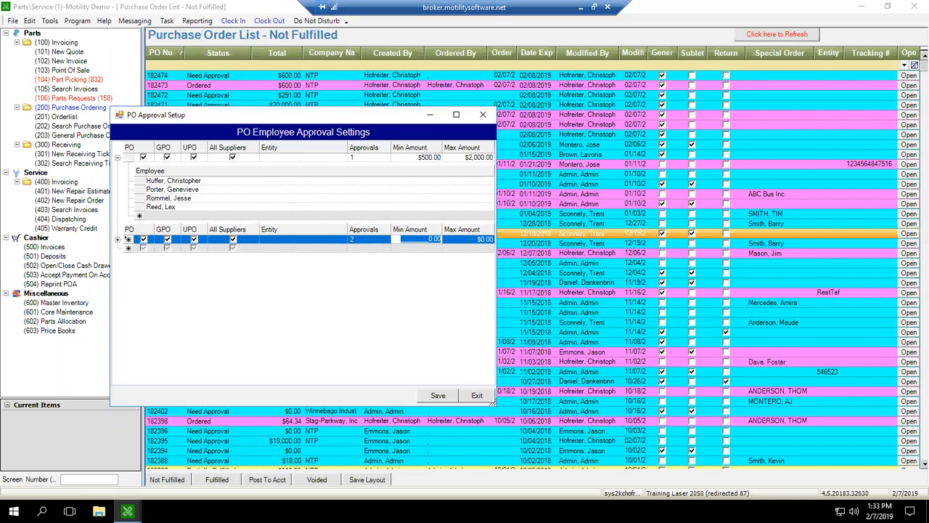
pyautogui.write('2,000.0')
pyautogui.press('Tab')
pyautogui.write('9,999,9')
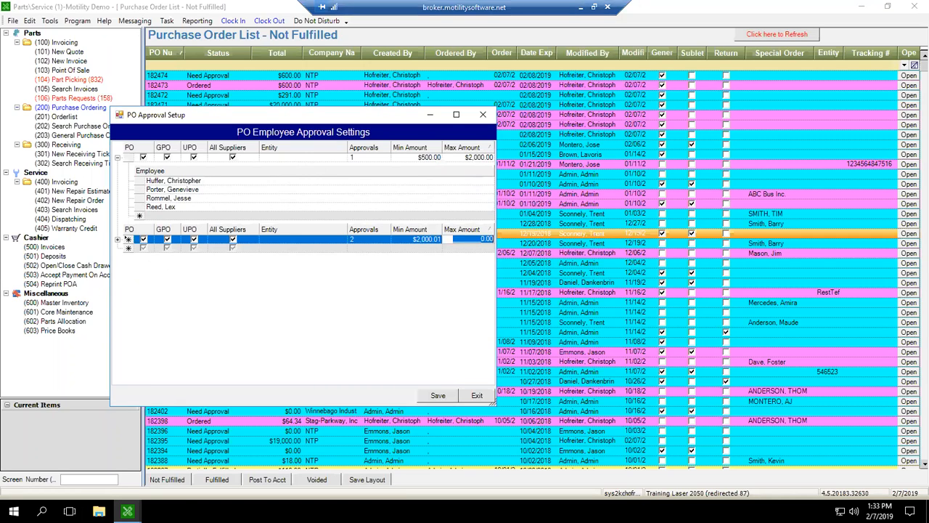
pyautogui.write('99')
# Expand the second rule and assign its approving employee from the employee list.
pyautogui.click(117, 240)
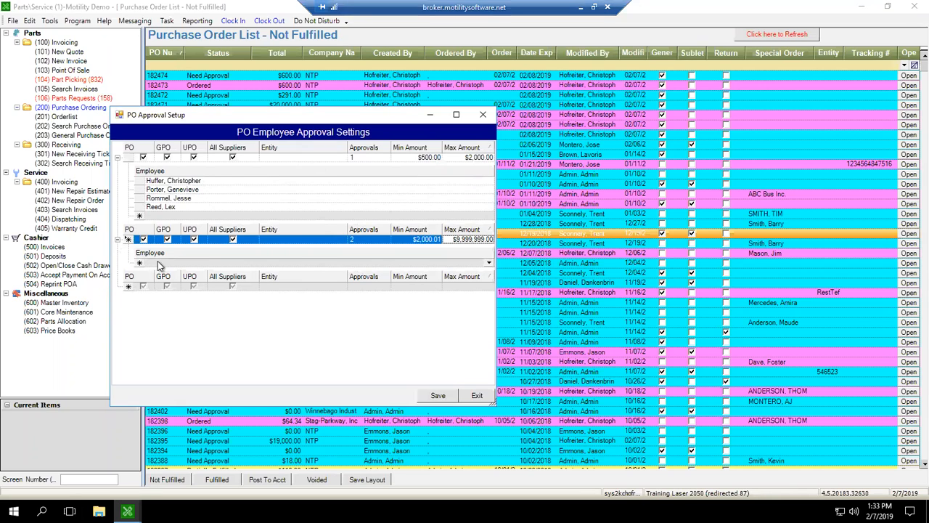
pyautogui.click(318, 262)
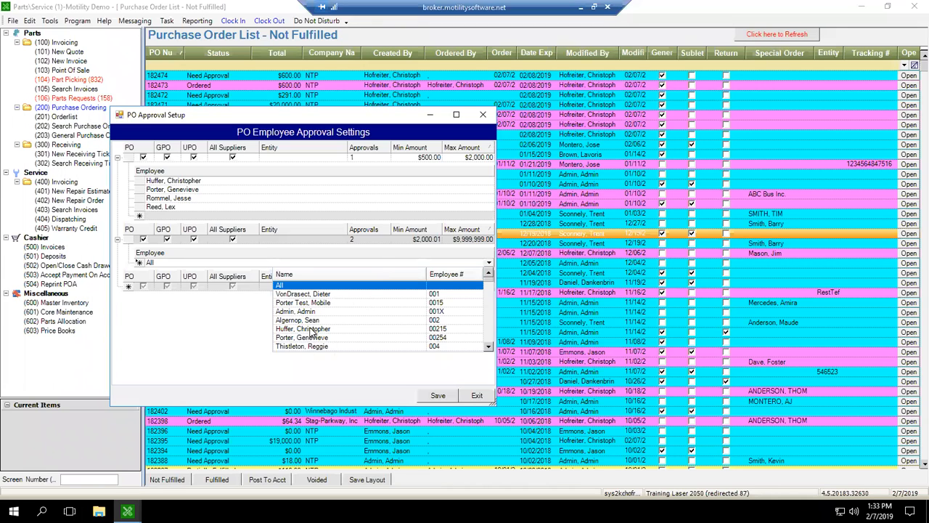
pyautogui.scroll(-3, 316, 328)
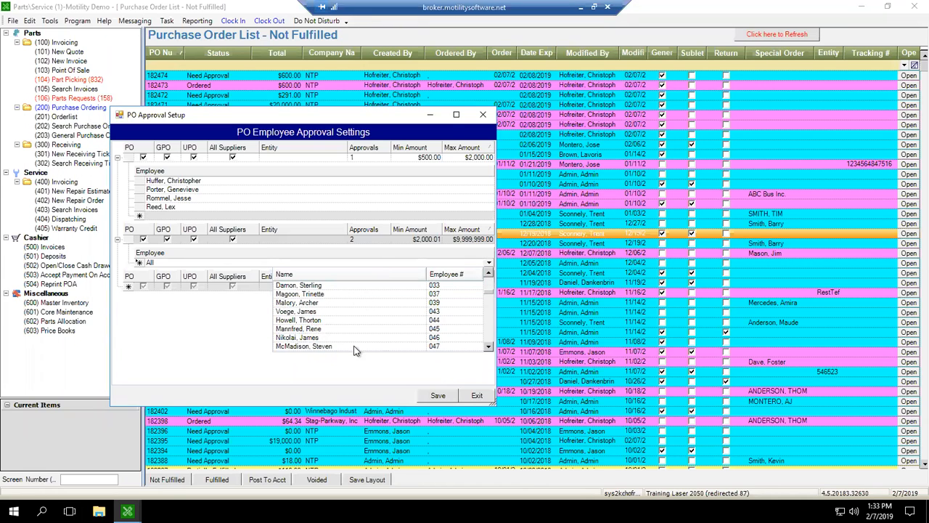
pyautogui.scroll(-2, 317, 332)
pyautogui.scroll(-5, 317, 331)
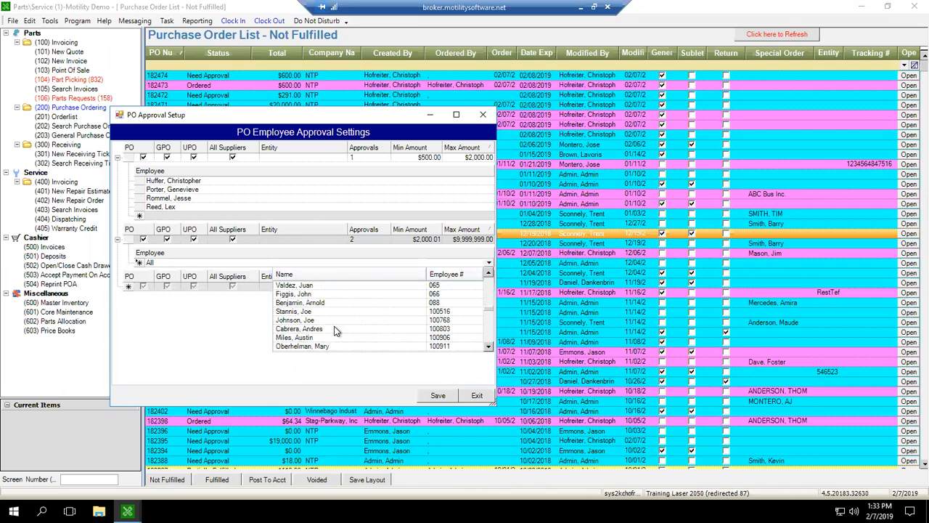
pyautogui.scroll(-4, 302, 335)
pyautogui.scroll(3, 302, 335)
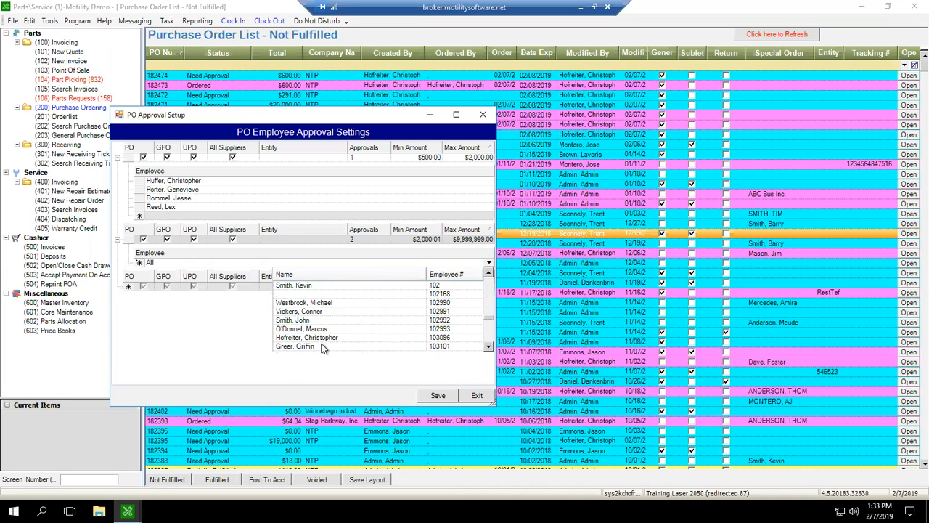
pyautogui.click(308, 337)
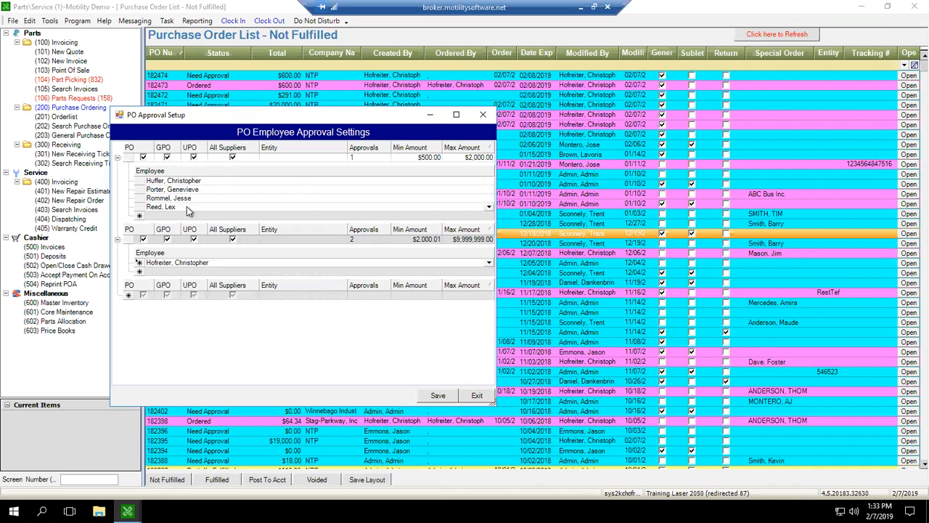
# Set the second rule's required approvals to 1 and close the PO approval settings.
pyautogui.click(363, 239)
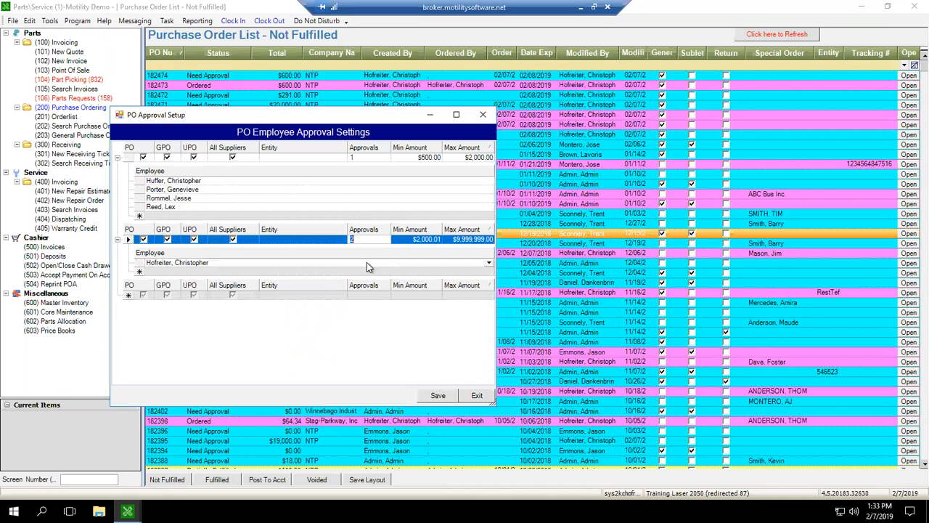
pyautogui.write('1')
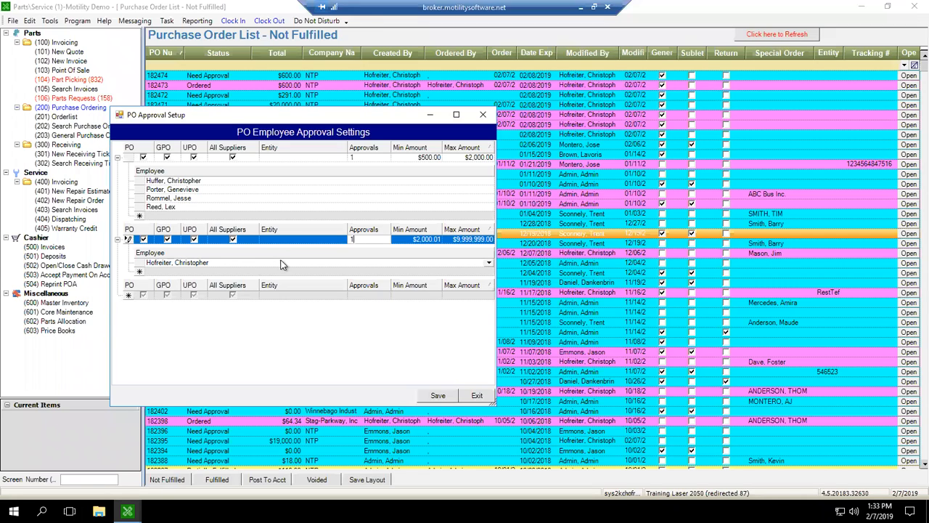
pyautogui.moveTo(353, 239); pyautogui.dragTo(336, 240)
pyautogui.press('Tab')
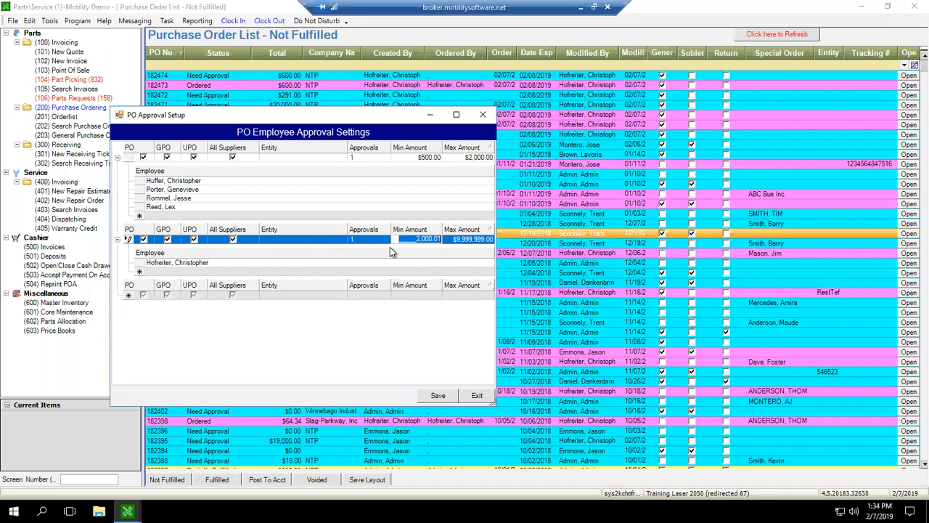
pyautogui.press('Tab')
pyautogui.press('Tab')
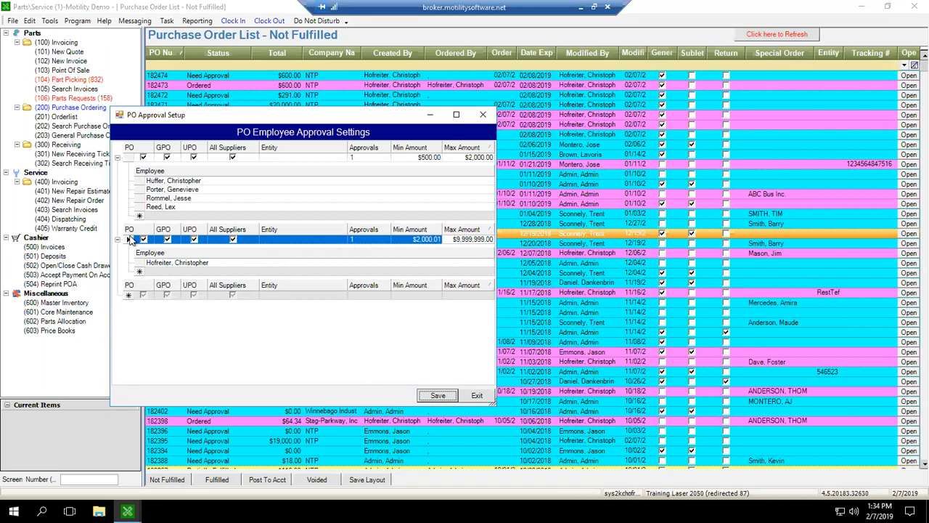
pyautogui.click(482, 115)
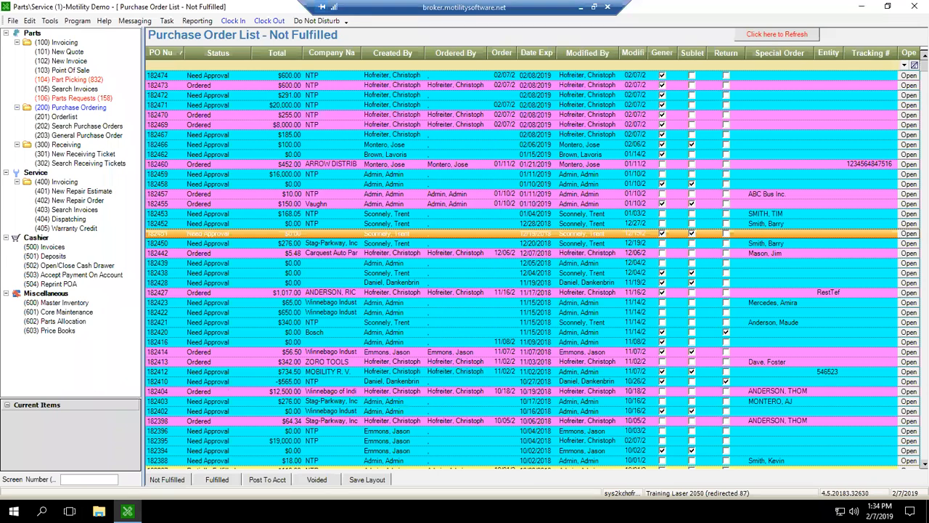
# Reopen the PO approval settings, check the approver of the rule starting at $2,000.01, and close the settings.
pyautogui.click(29, 20)
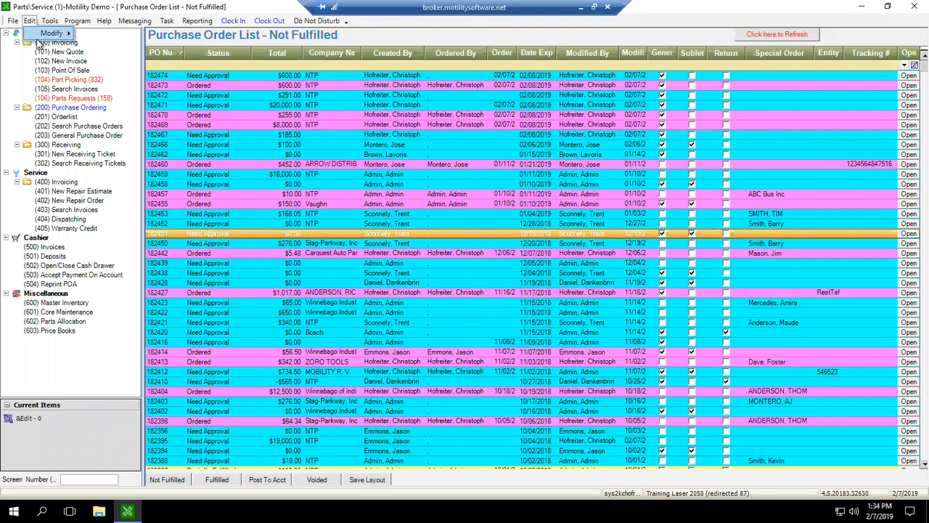
pyautogui.moveTo(40, 34)
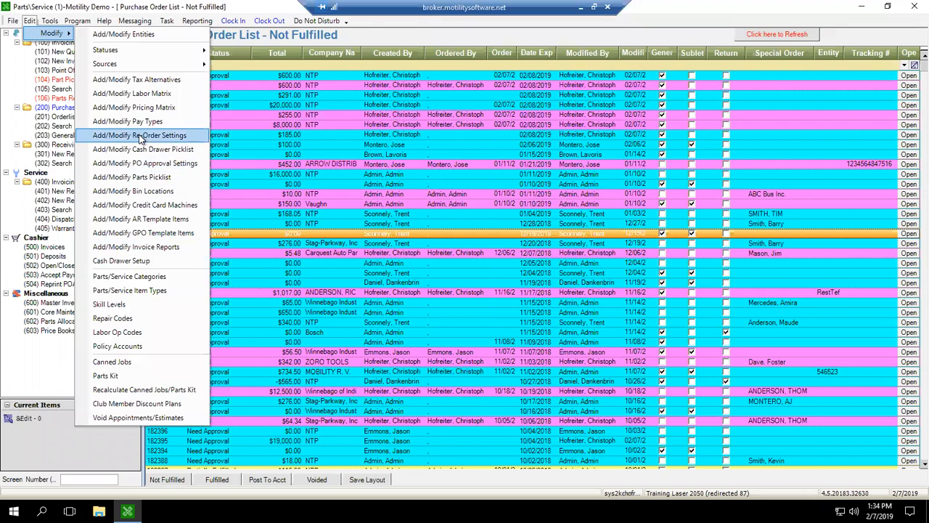
pyautogui.click(148, 164)
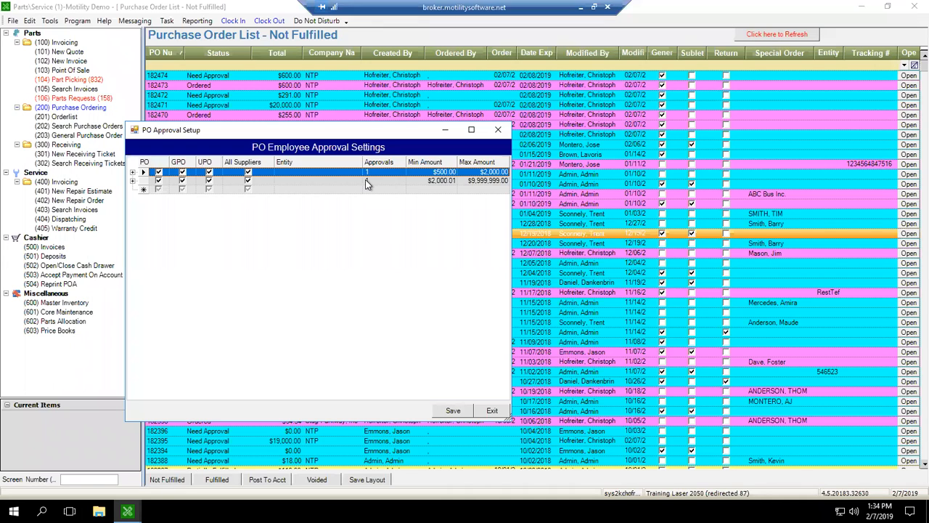
pyautogui.click(133, 181)
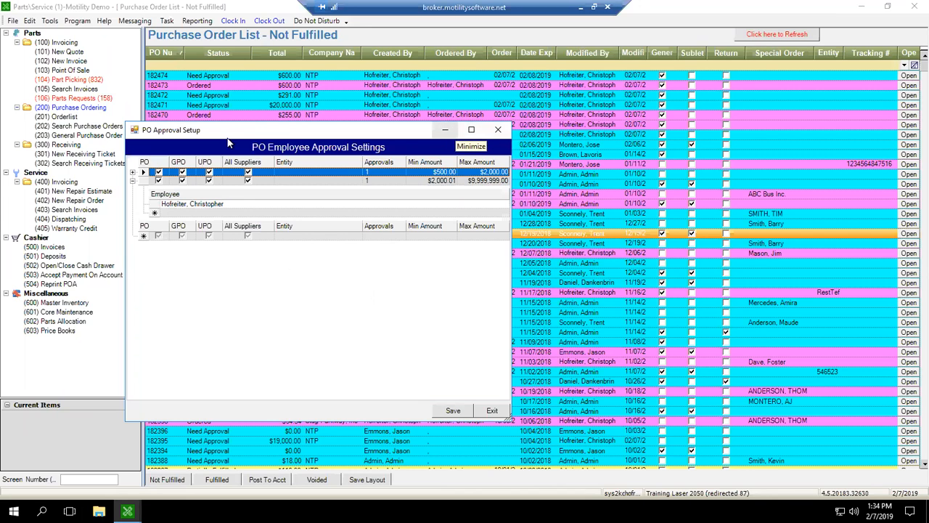
pyautogui.doubleClick(135, 133)
pyautogui.click(30, 22)
pyautogui.moveTo(54, 35)
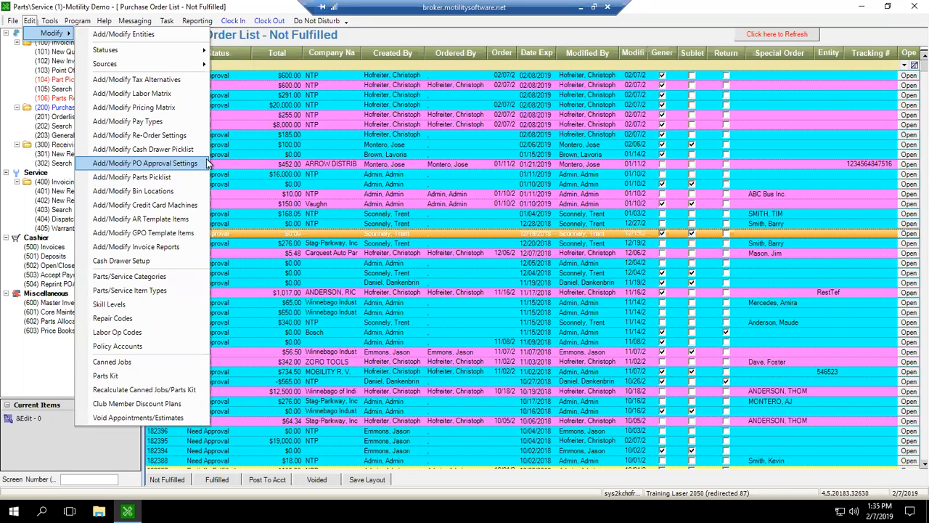
pyautogui.click(297, 185)
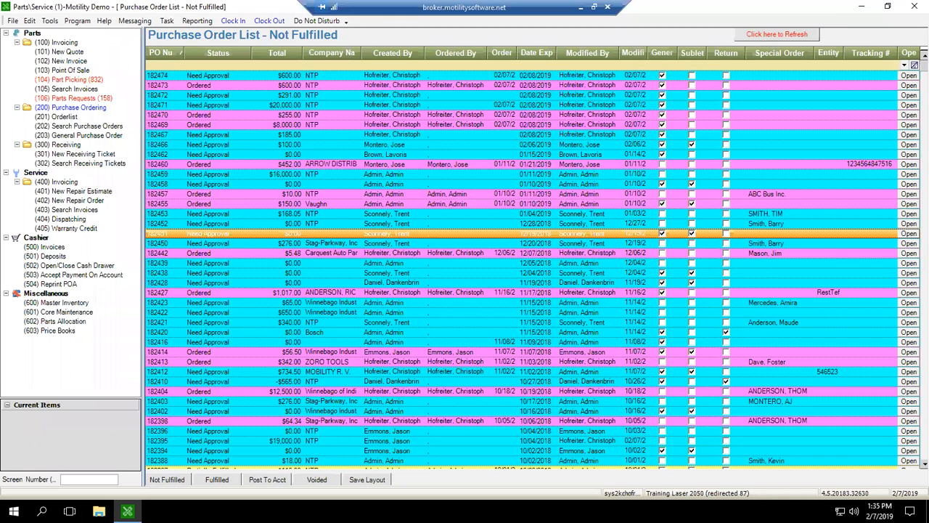
# Open the $168.05 NTP purchase order for the hitch hauler and check its approvals.
pyautogui.click(221, 162)
pyautogui.click(211, 185)
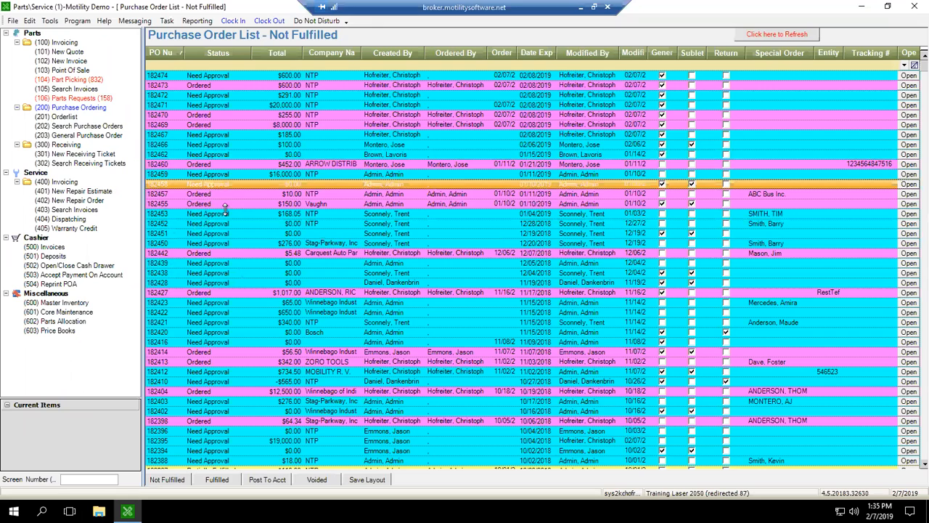
pyautogui.click(221, 215)
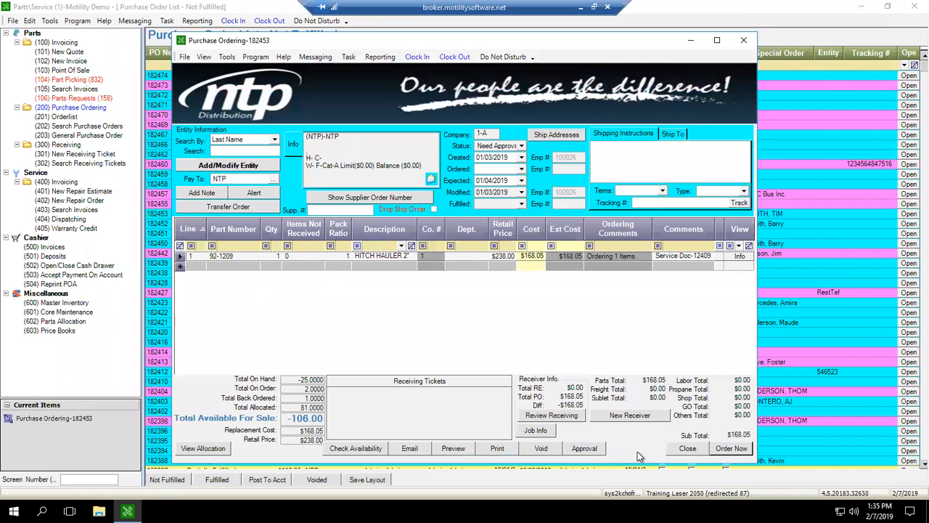
pyautogui.click(584, 448)
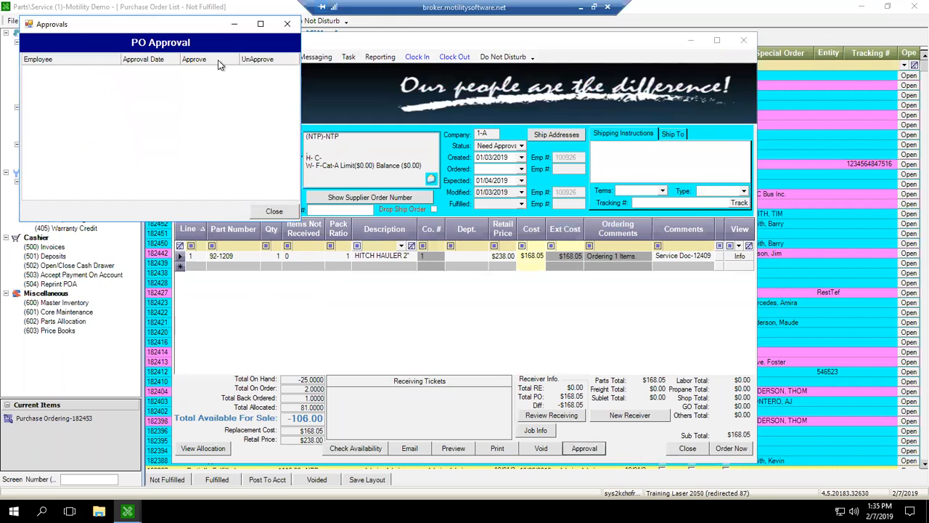
pyautogui.click(274, 211)
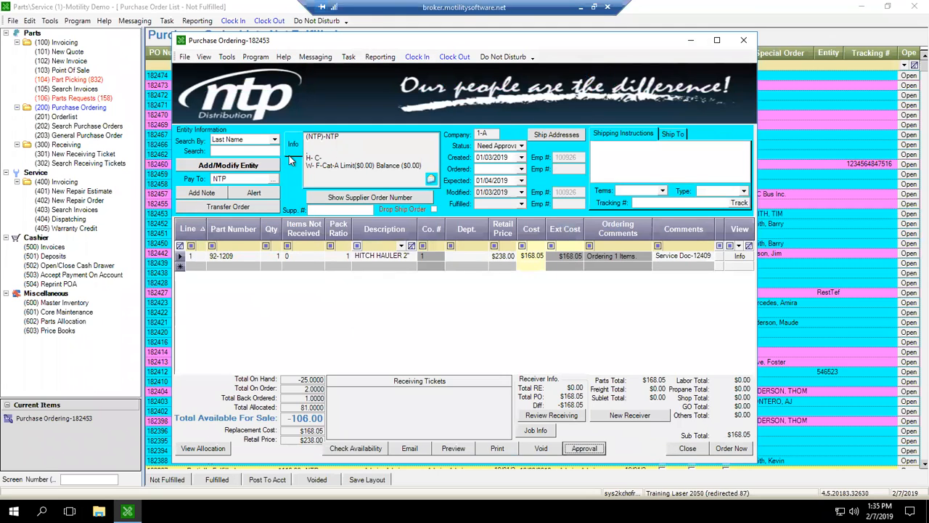
# Place the hitch hauler order, sending it electronically to NTP and printing 1 copy.
pyautogui.click(731, 448)
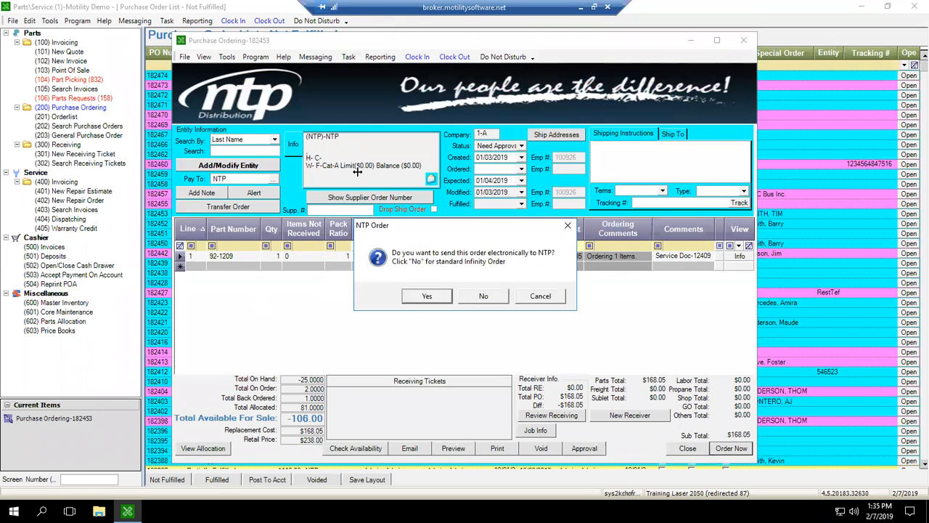
pyautogui.click(427, 297)
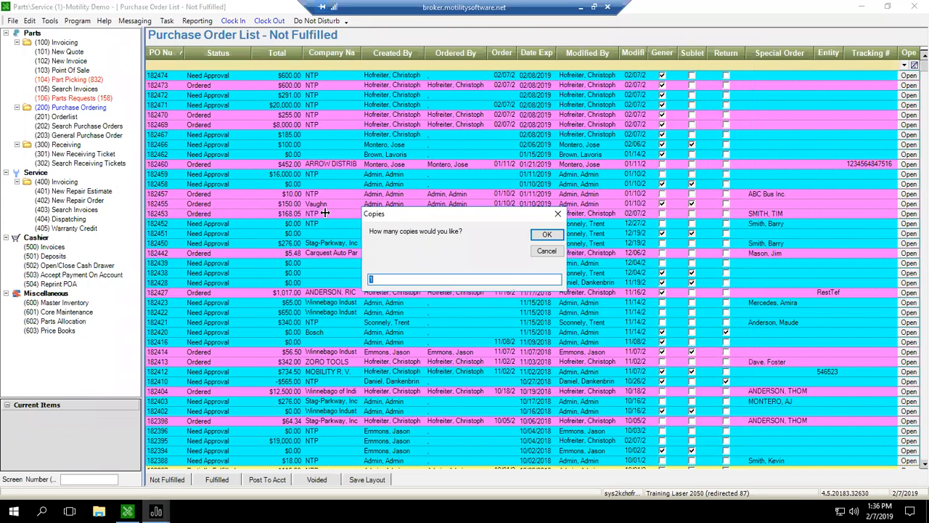
pyautogui.press('Return')
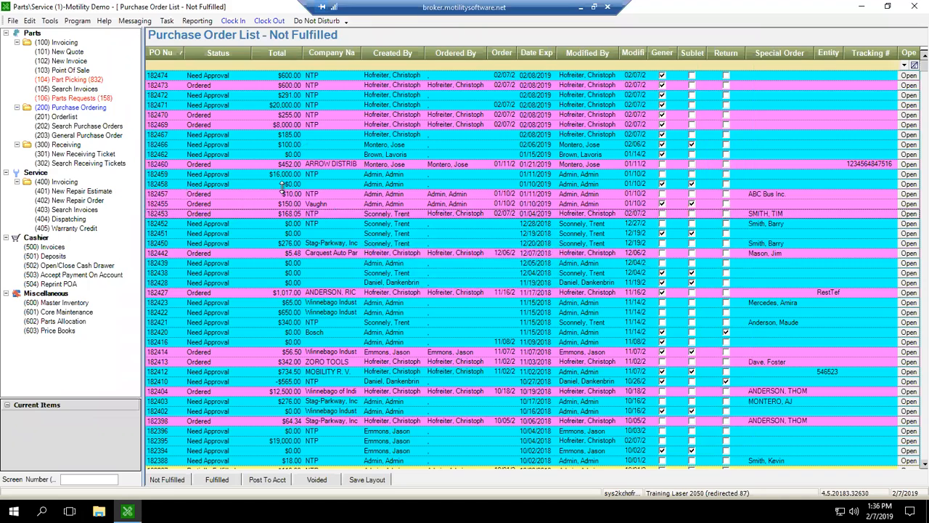
# Open the settings for adding or modifying purchase order statuses.
pyautogui.click(248, 212)
pyautogui.click(239, 223)
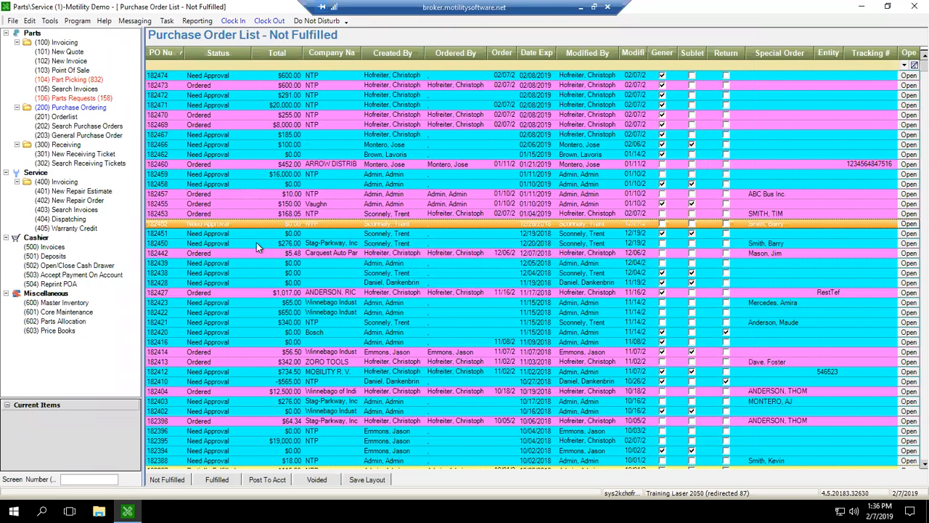
pyautogui.click(48, 22)
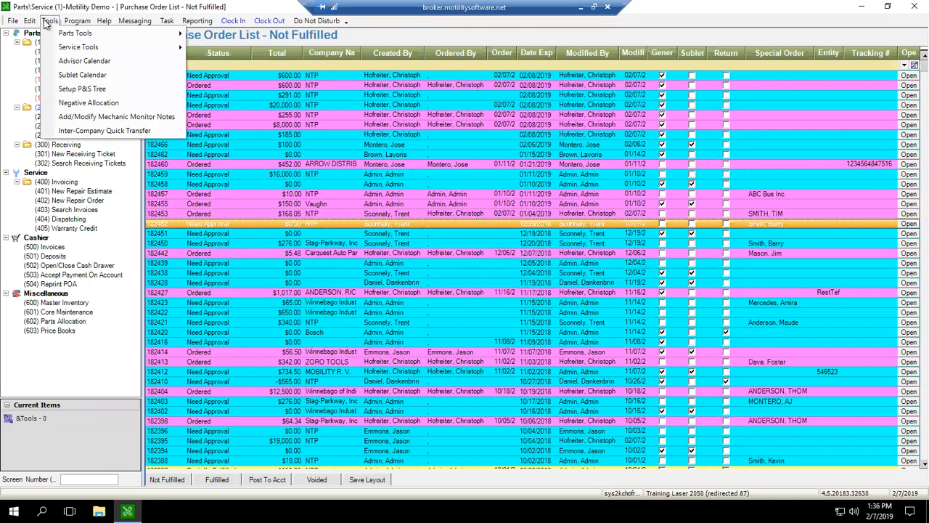
pyautogui.moveTo(30, 21)
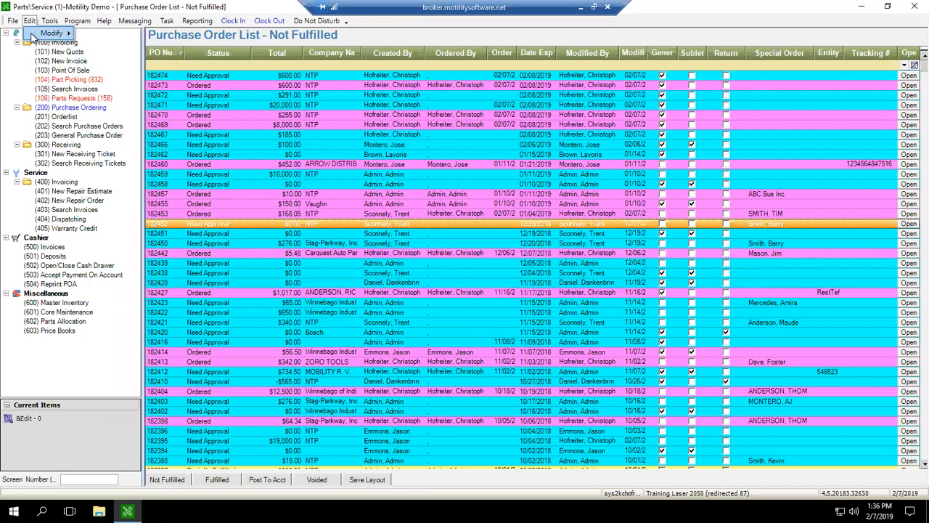
pyautogui.moveTo(32, 38)
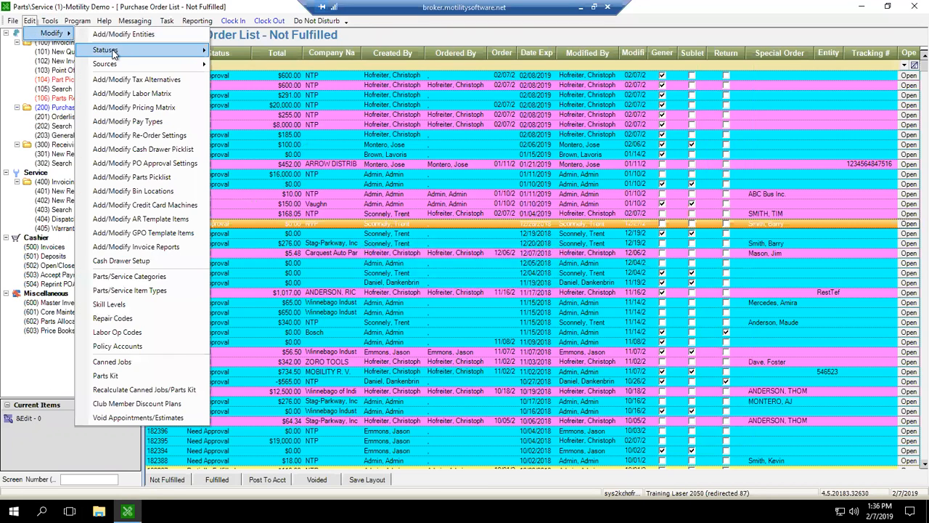
pyautogui.moveTo(113, 51)
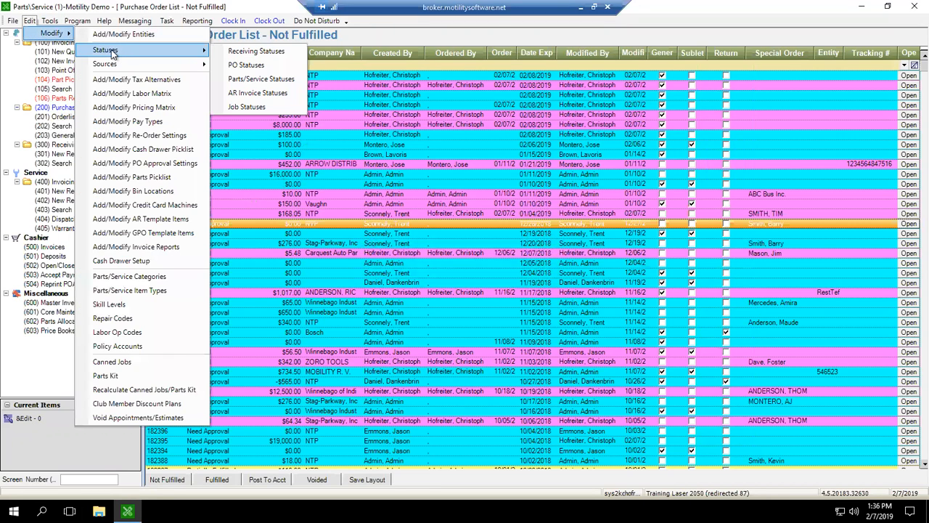
pyautogui.click(246, 64)
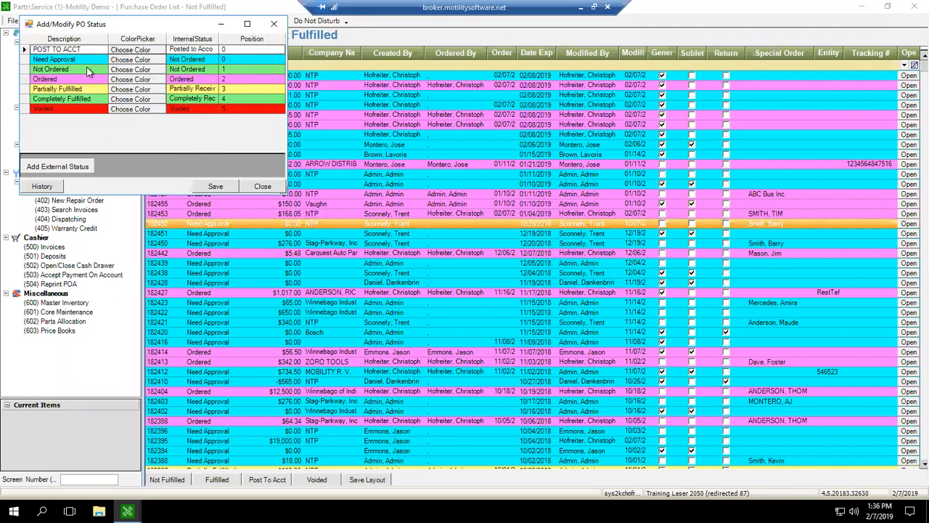
# Examine the Need Approval and Not Ordered entries in the PO status list, then close it without saving.
pyautogui.click(90, 60)
pyautogui.click(90, 59)
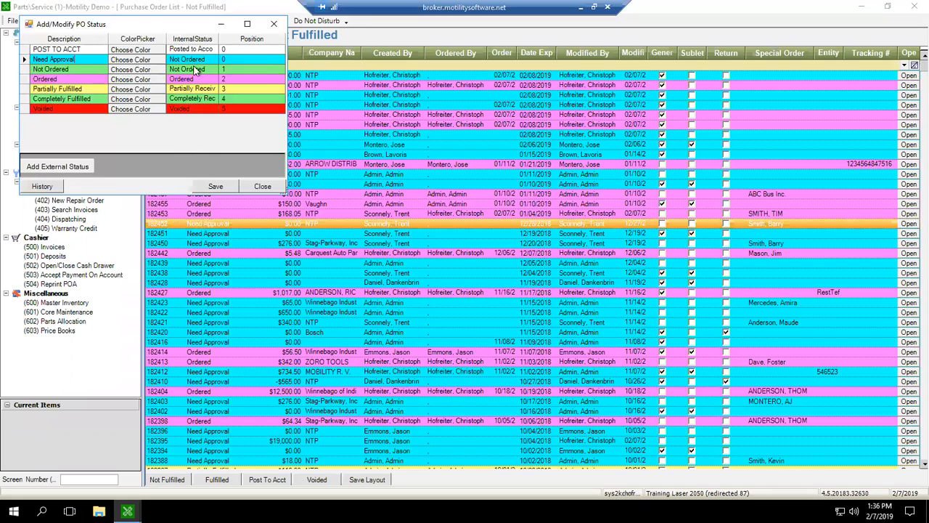
pyautogui.click(76, 69)
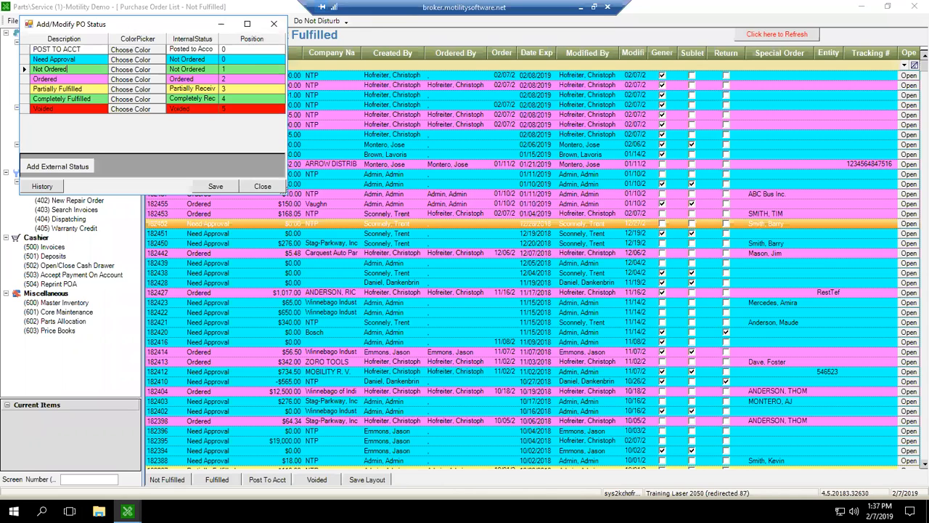
pyautogui.moveTo(80, 27); pyautogui.dragTo(139, 61)
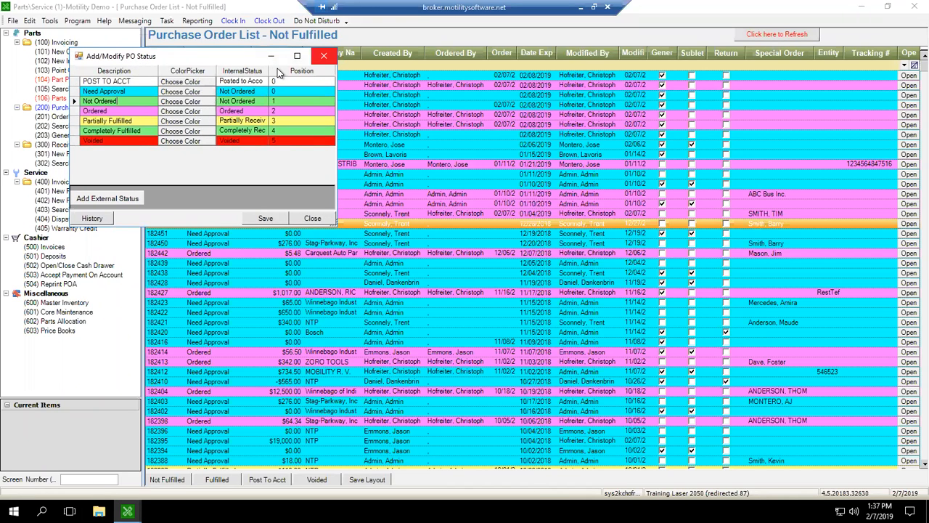
pyautogui.click(324, 56)
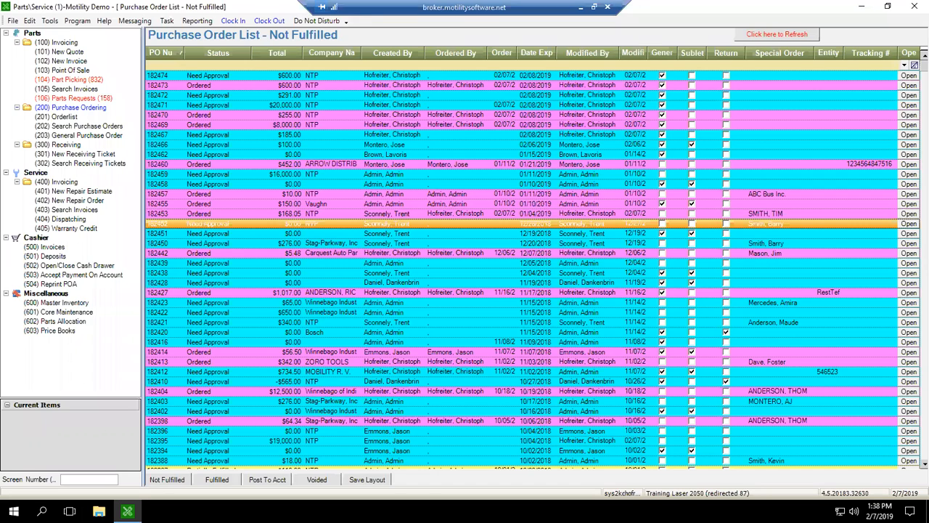
# Reopen the PO approval settings from the purchase order list.
pyautogui.click(30, 21)
pyautogui.moveTo(43, 33)
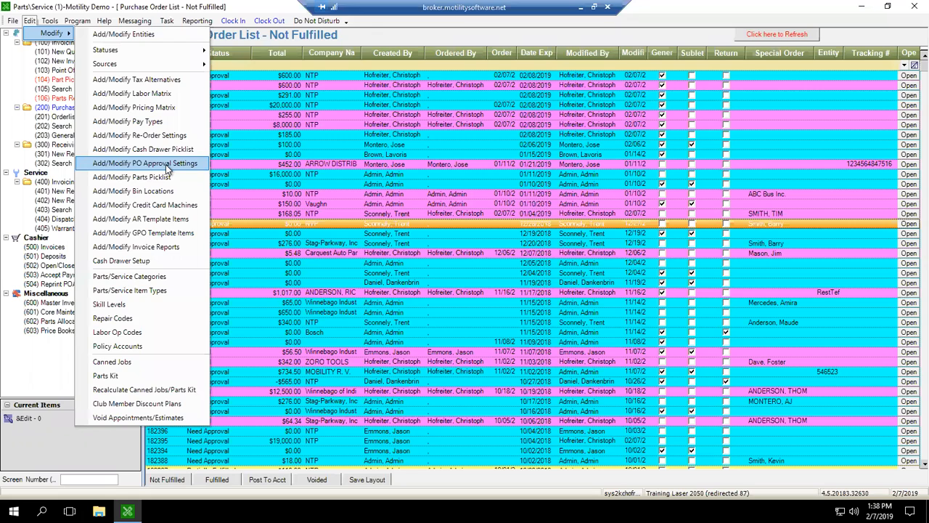
pyautogui.click(166, 166)
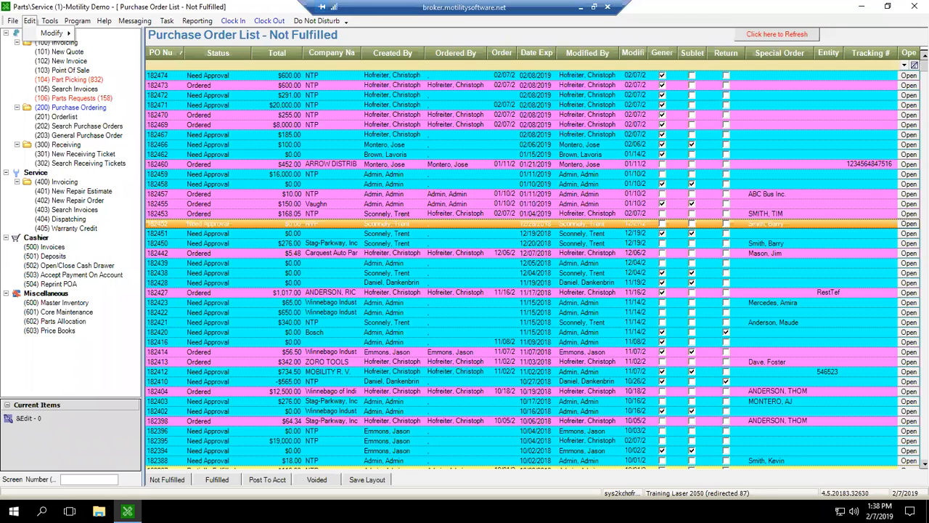